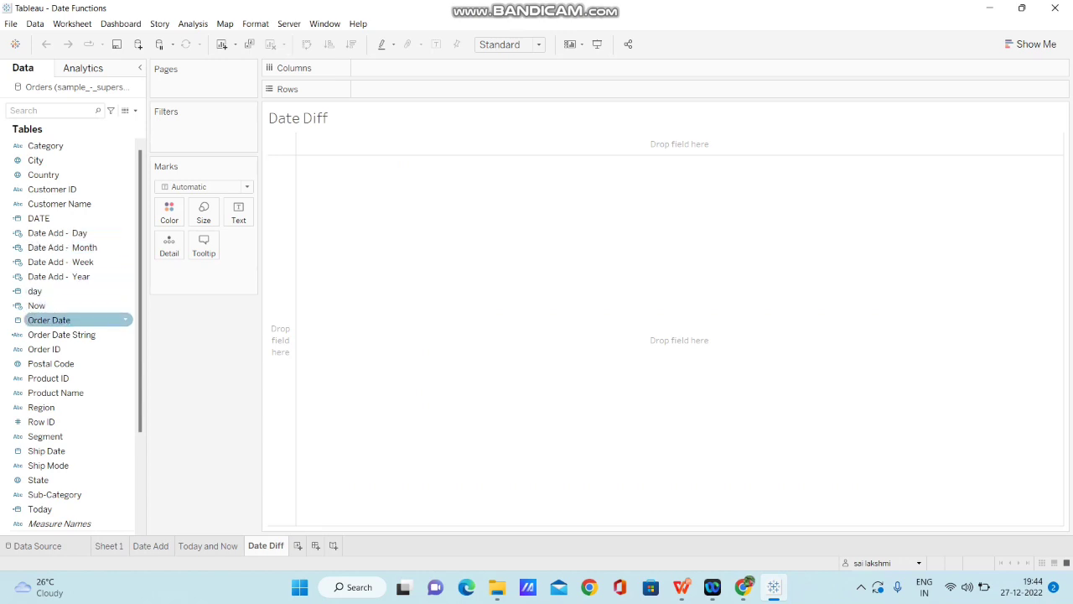
- Add Order Date and Ship Date to Rows and set both fields to exact date
drag(46, 319, 356, 88)
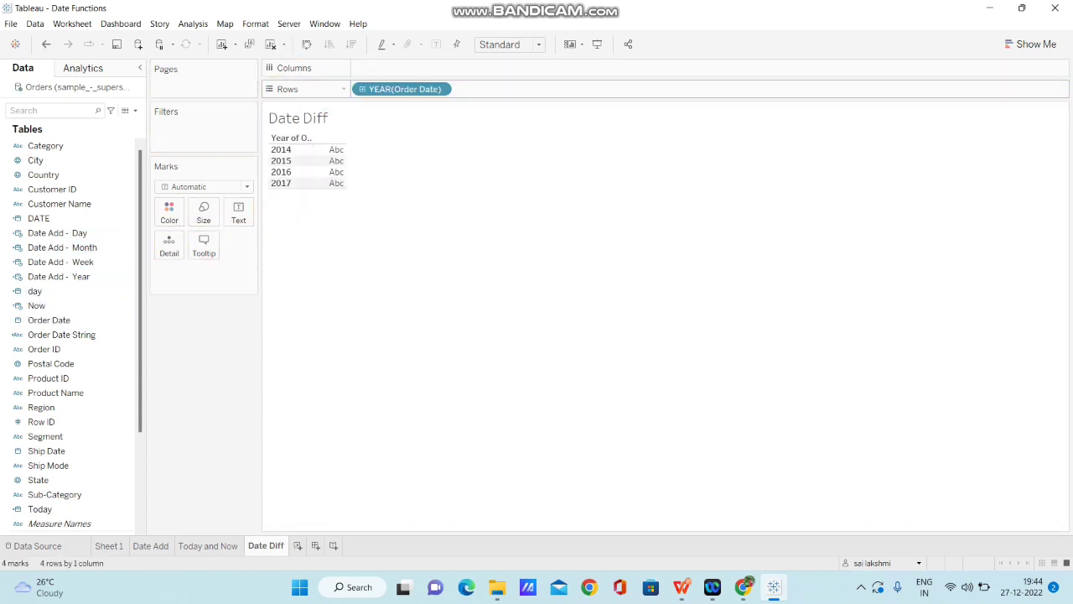
drag(46, 451, 482, 88)
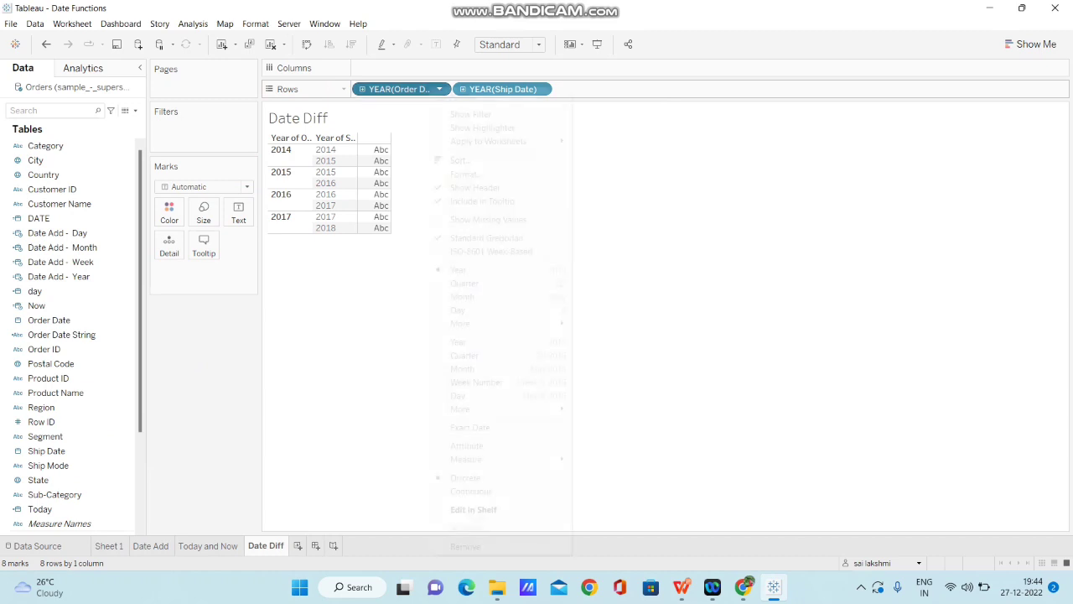
click(438, 89)
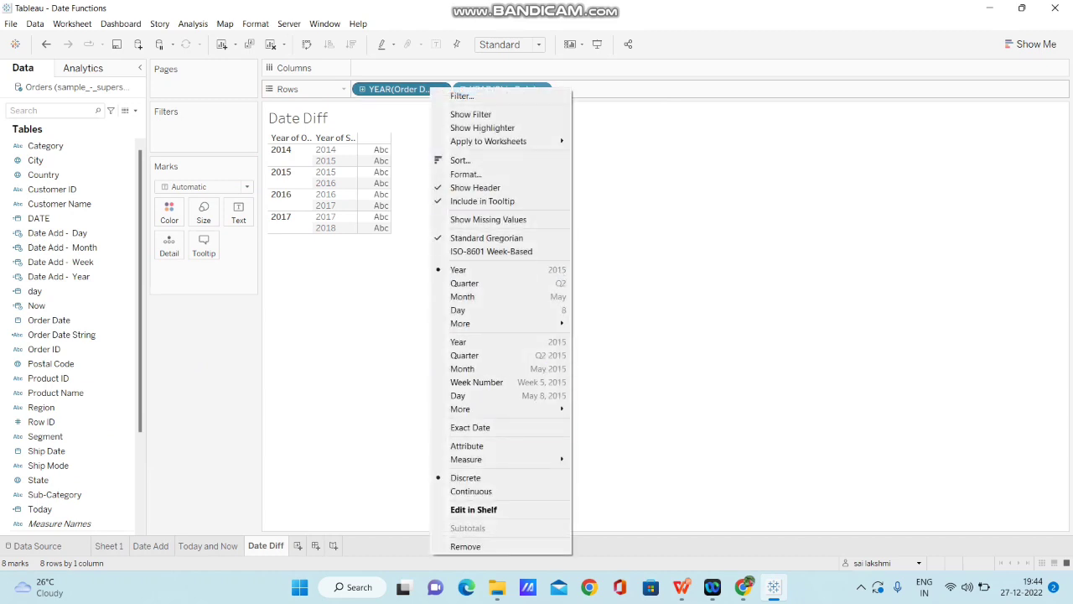
click(469, 427)
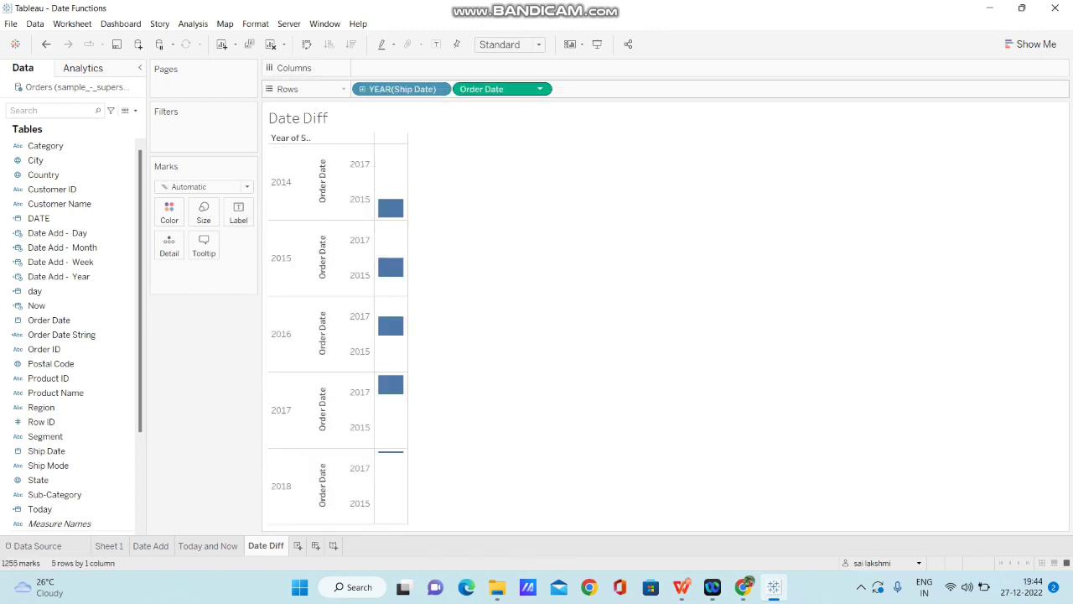
click(439, 88)
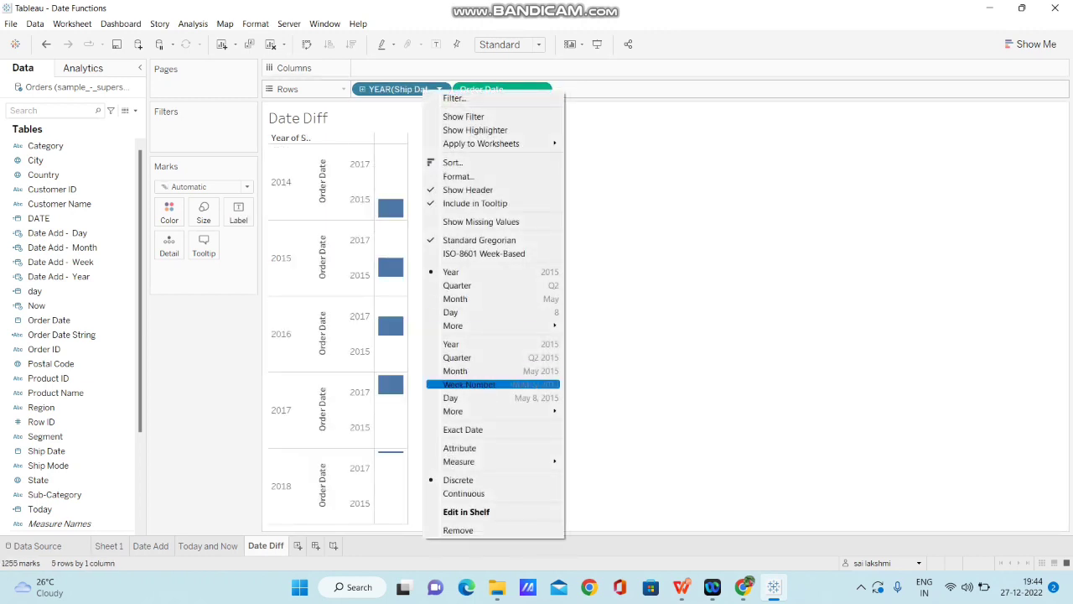
click(463, 429)
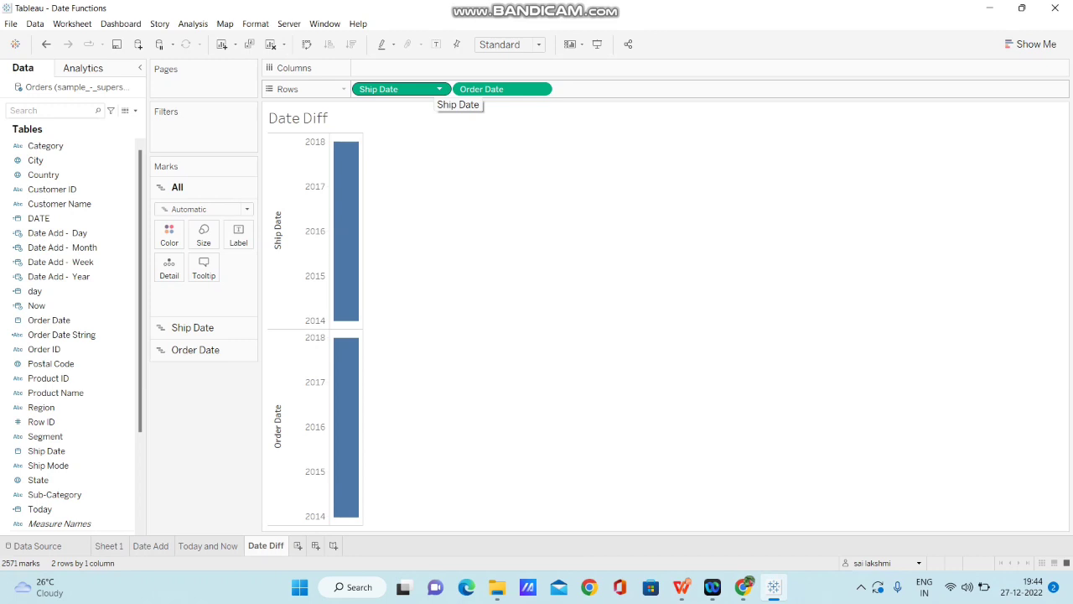
- Make Ship Date and Order Date discrete and place Order Date before Ship Date on Rows
click(438, 89)
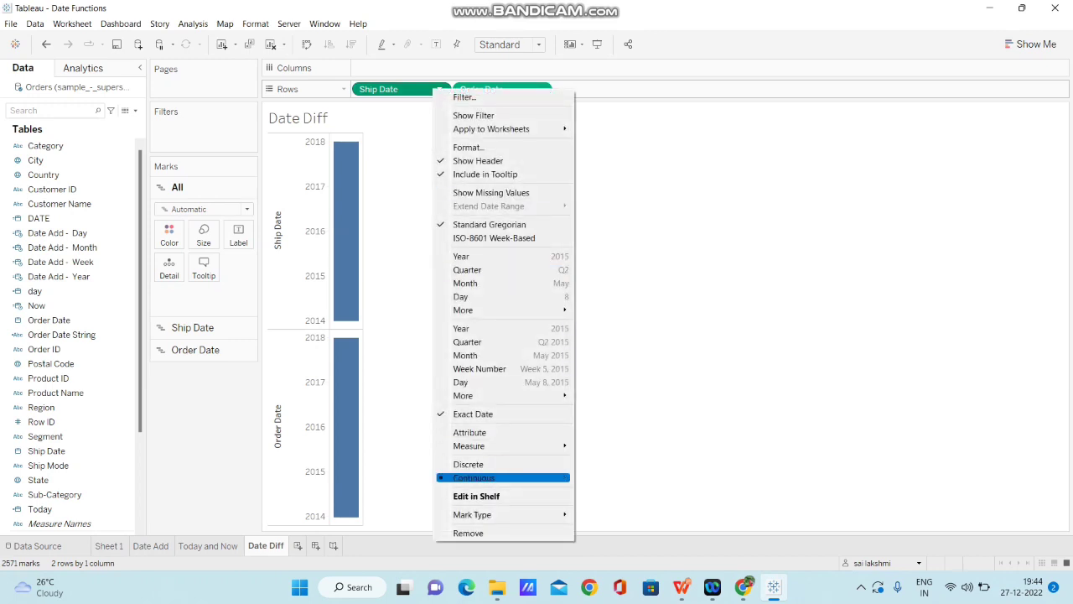
click(468, 464)
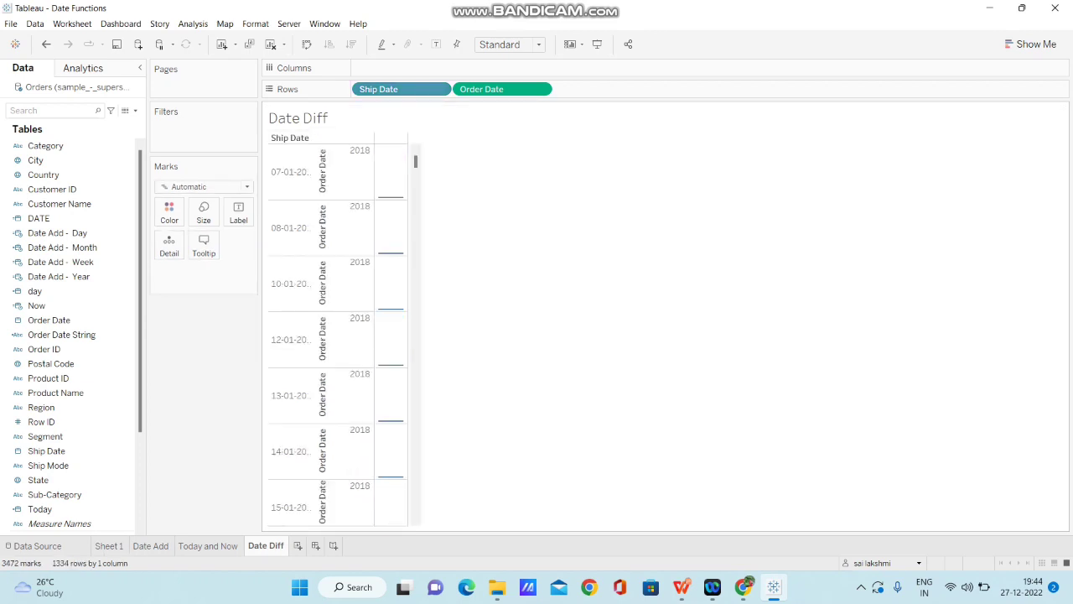
right_click(496, 89)
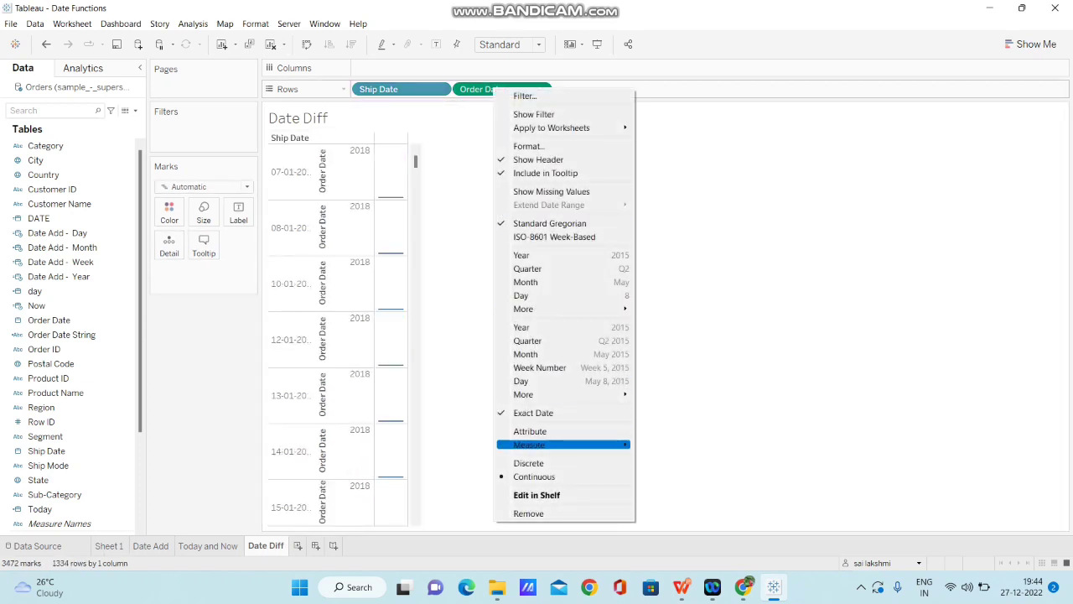
click(528, 463)
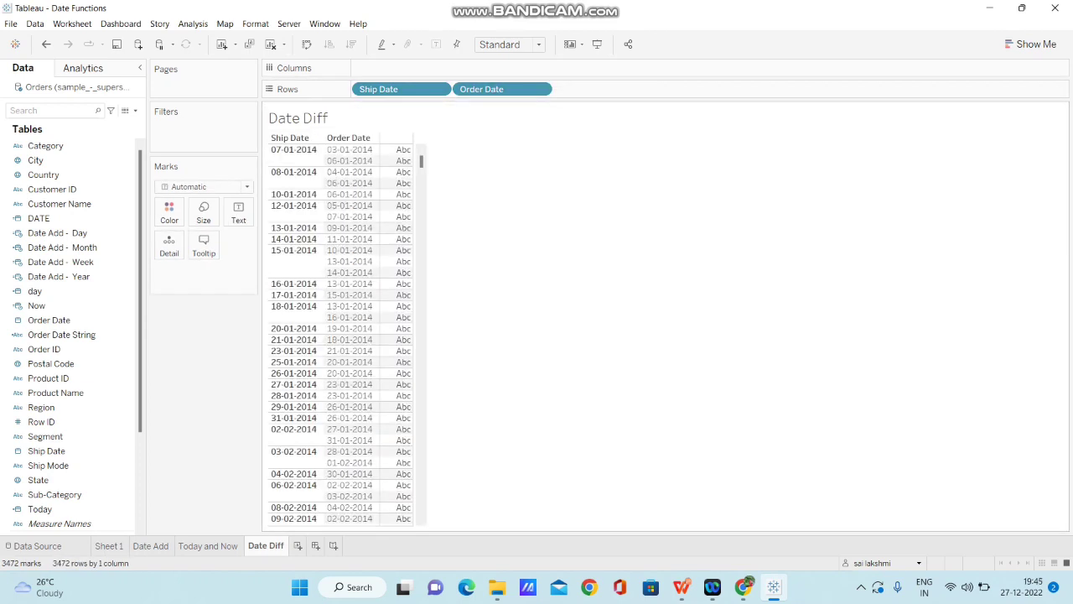
drag(497, 89, 360, 88)
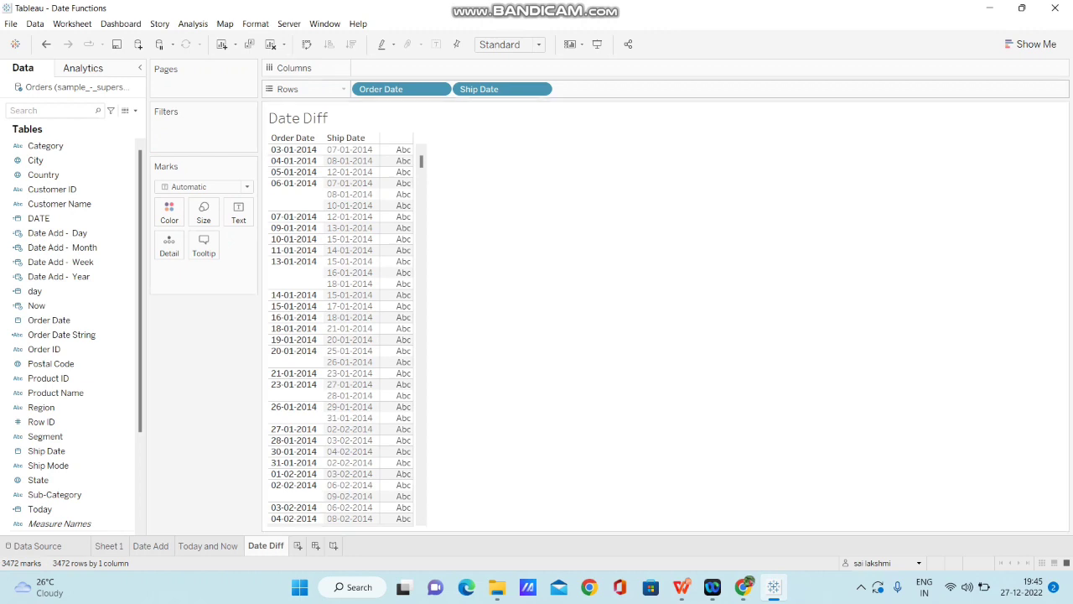
- Create a calculated field with the formula [Order Date] - [Ship Date]
click(135, 110)
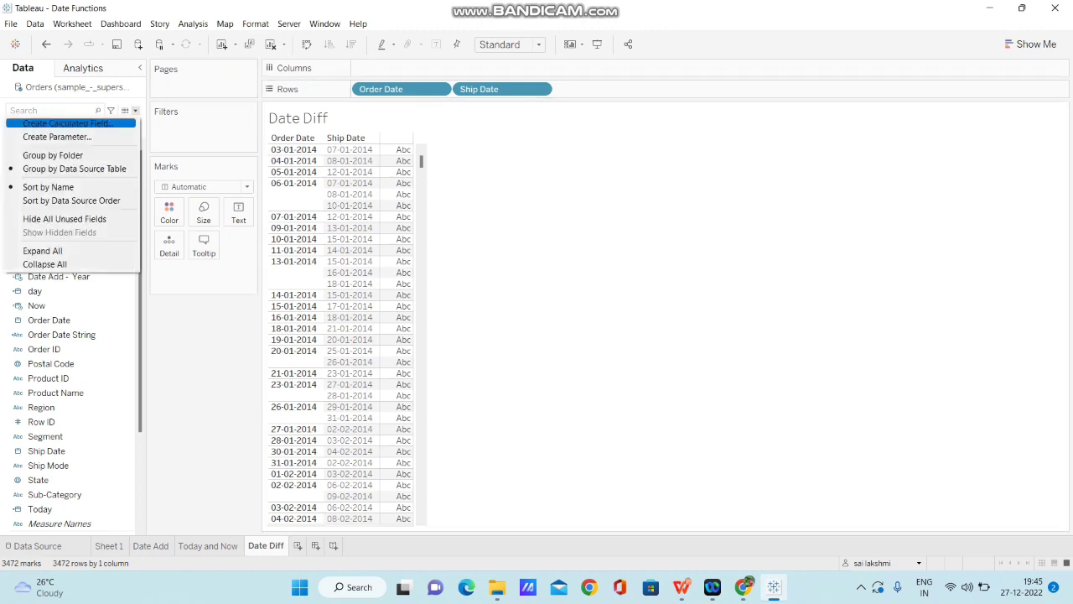
click(68, 124)
click(409, 269)
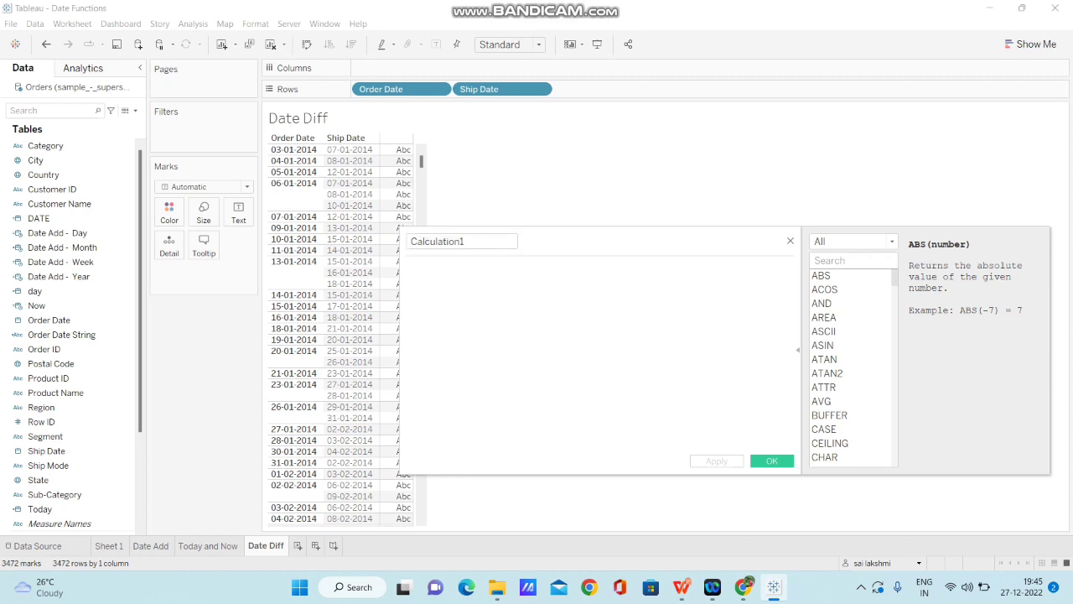
text(da)
key(BackSpace)
key(BackSpace)
text([Order Date] )
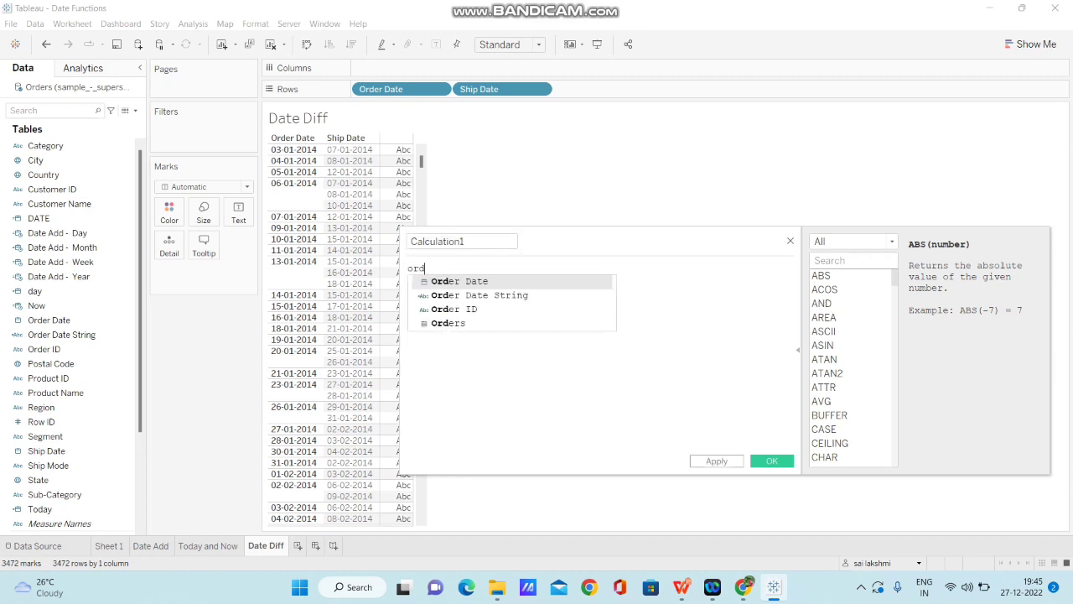
text(- )
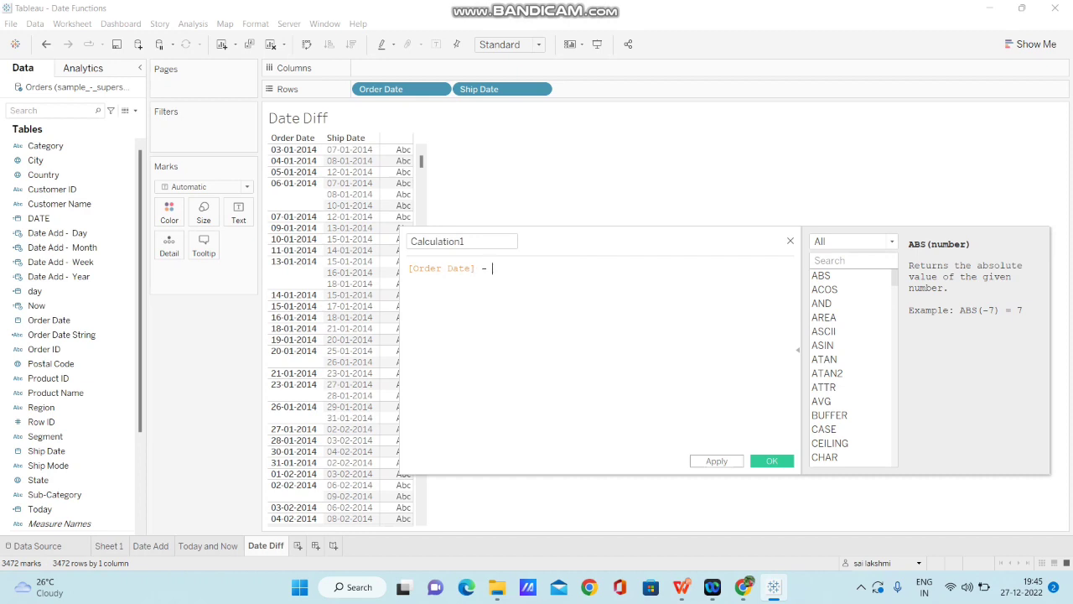
text(shi)
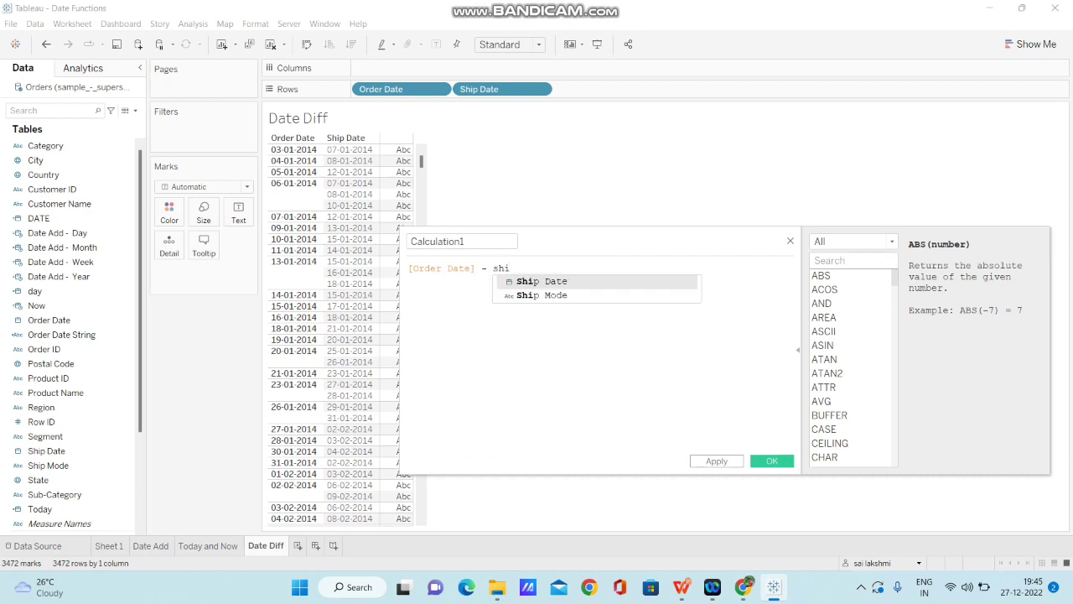
key(Return)
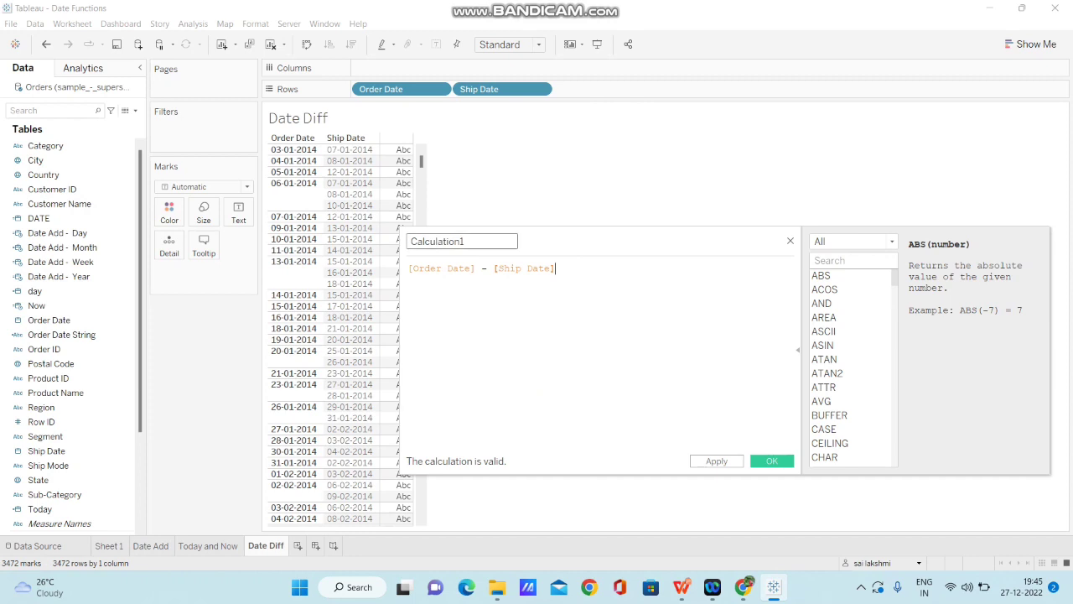
- Name the subtraction calculation Minus and save it
key(BackSpace)
key(BackSpace)
key(BackSpace)
key(BackSpace)
key(BackSpace)
key(BackSpace)
key(BackSpace)
key(BackSpace)
key(BackSpace)
key(BackSpace)
key(BackSpace)
key(BackSpace)
text(Minus)
click(772, 461)
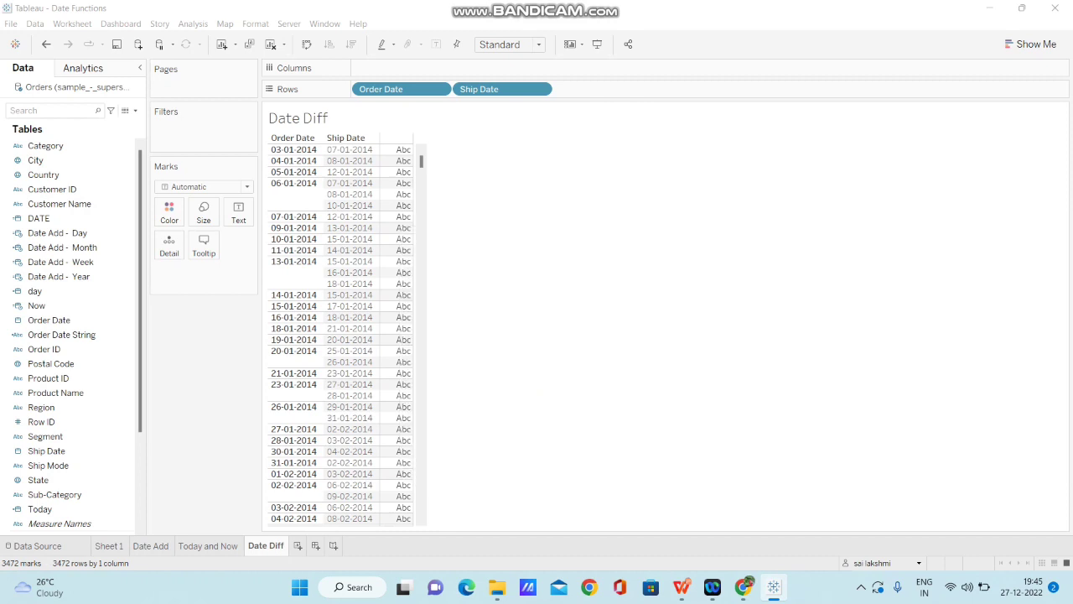
- Add the Minus field to Rows after Ship Date, make it discrete, and review its values against the dates
drag(39, 524, 606, 89)
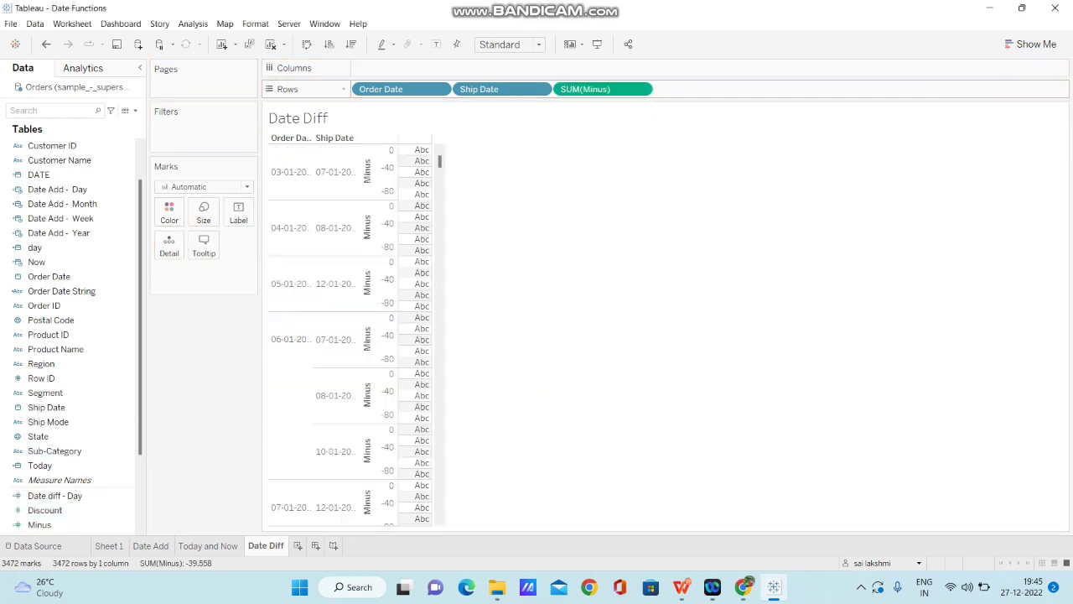
click(640, 89)
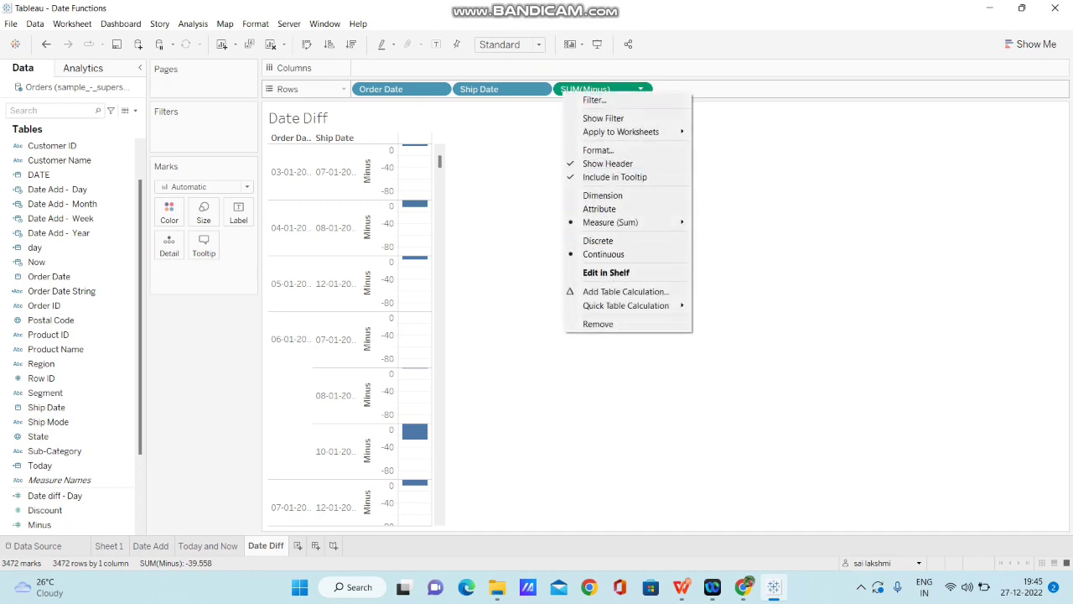
click(598, 241)
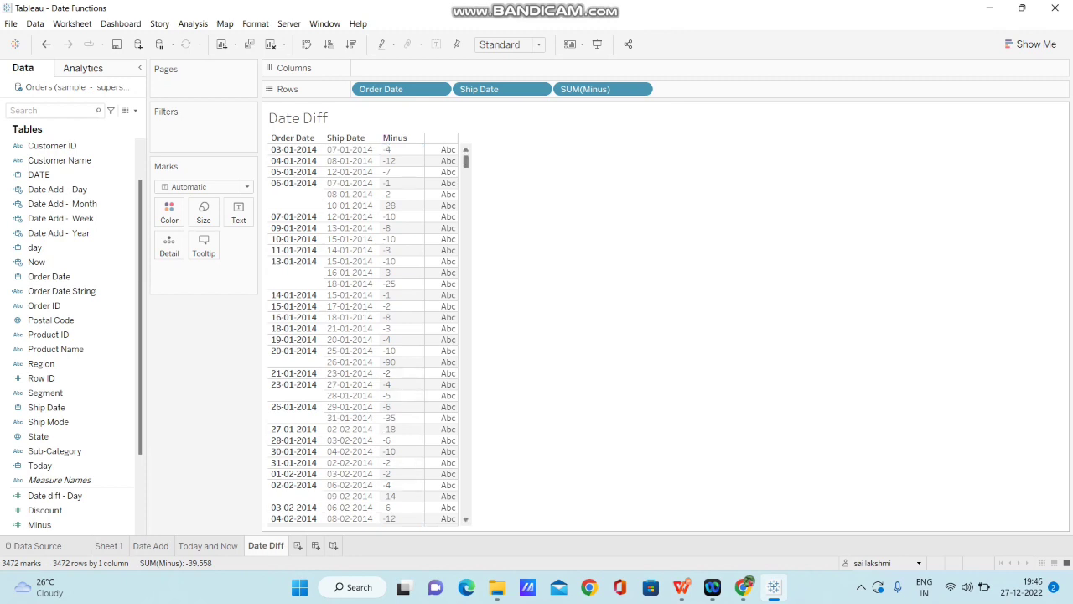
scroll(363, 335, down, 5)
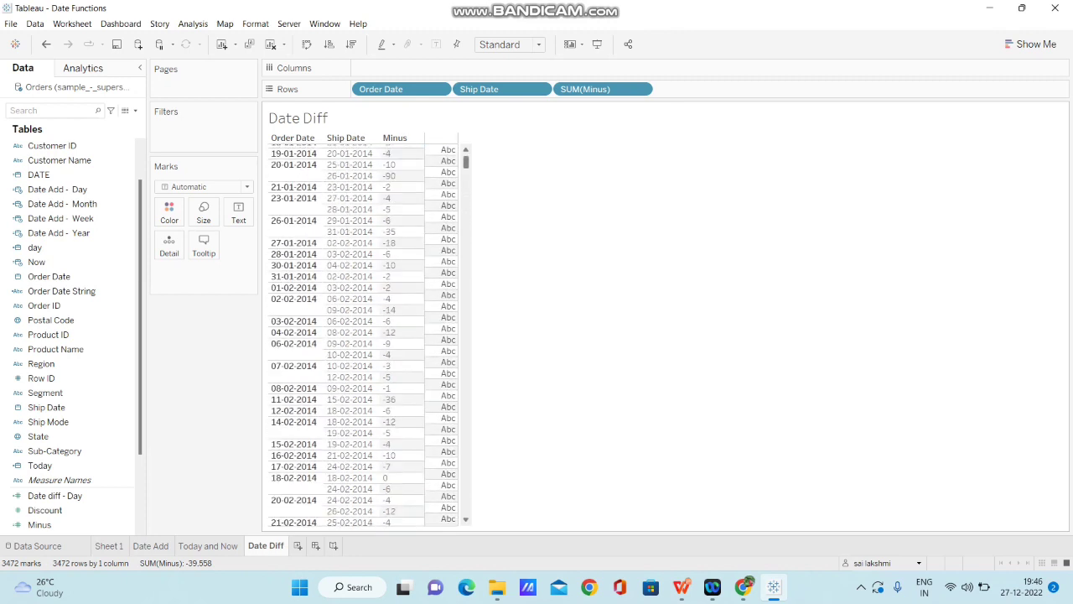
scroll(363, 336, up, 5)
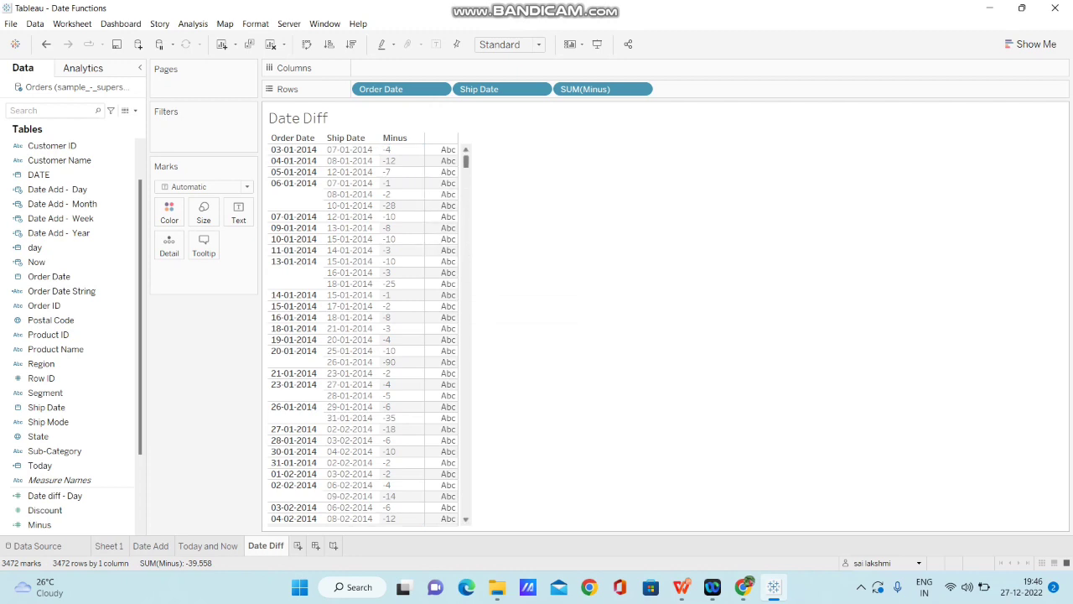
mouse_move(466, 161)
mouse_down()
mouse_move(467, 333)
mouse_move(467, 161)
mouse_up()
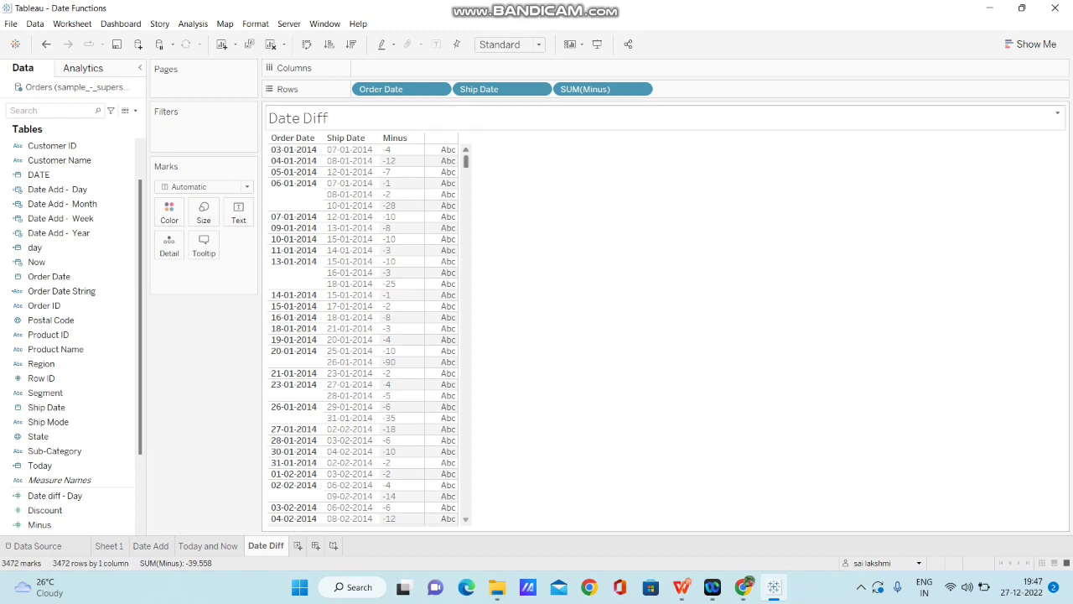
- Create another calculated field with the formula DATEDIFF('day',[Order Date],[Ship Date])
click(135, 110)
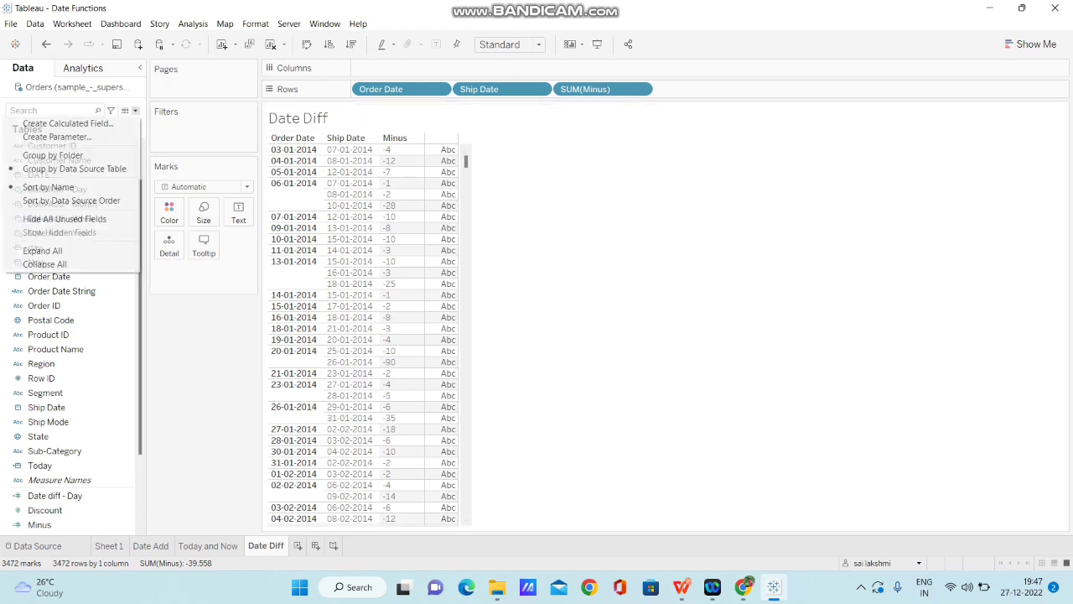
click(59, 136)
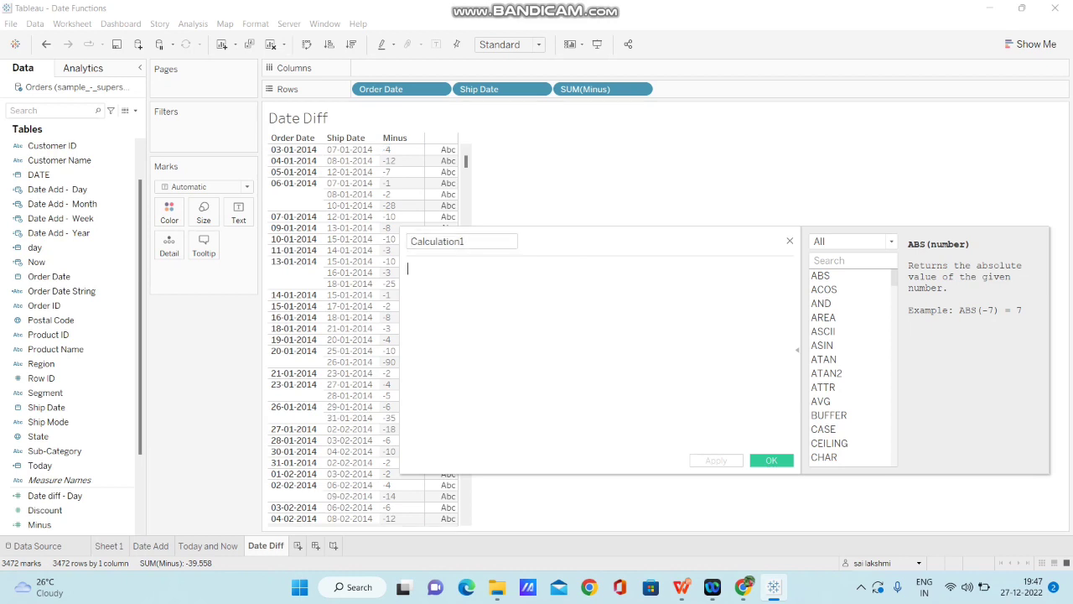
text(date)
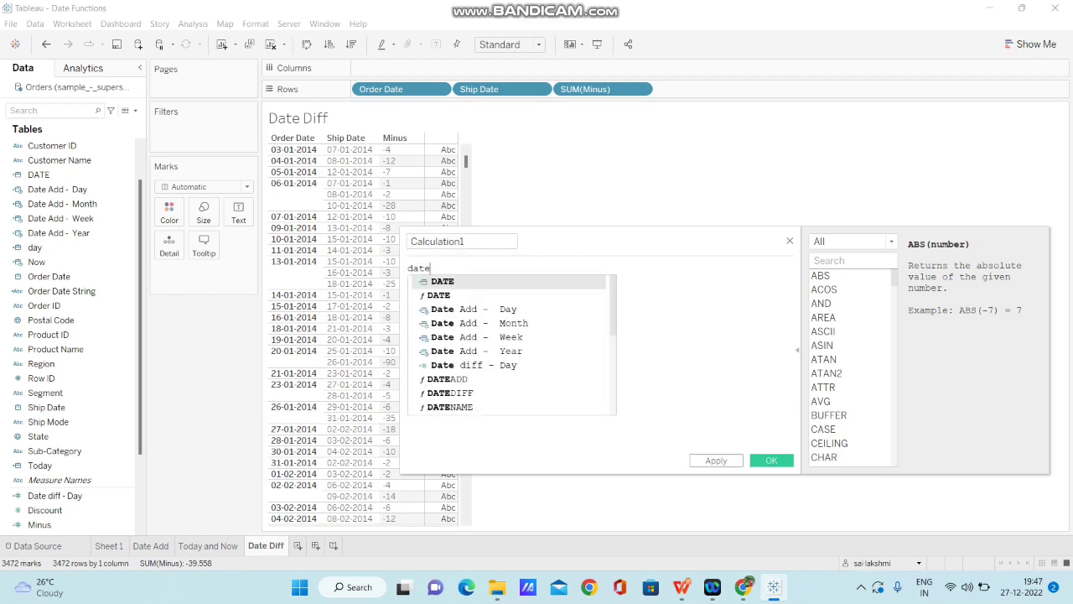
text(di)
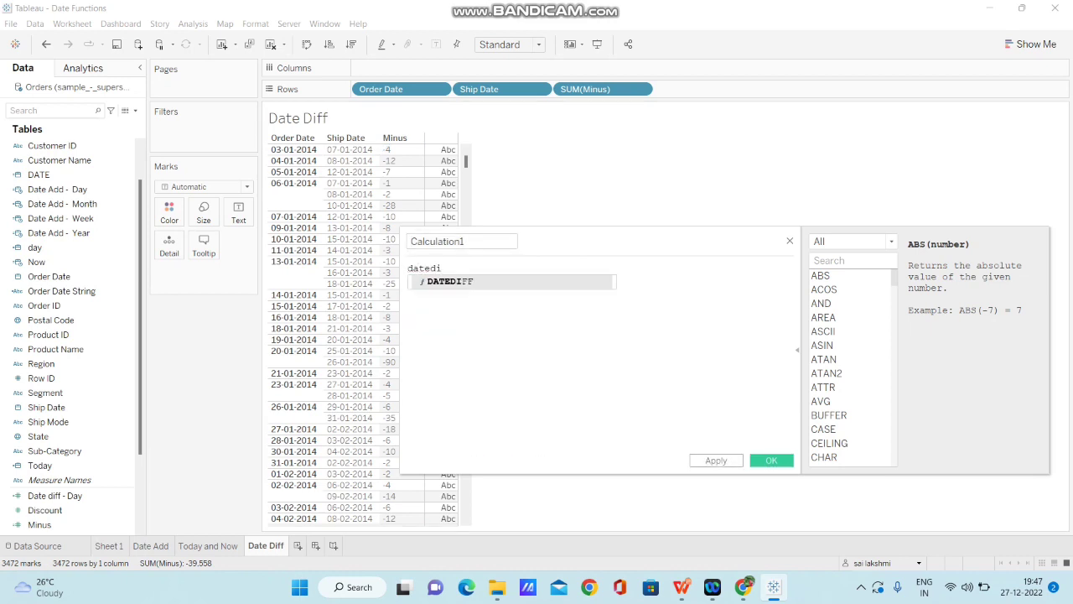
key(Return)
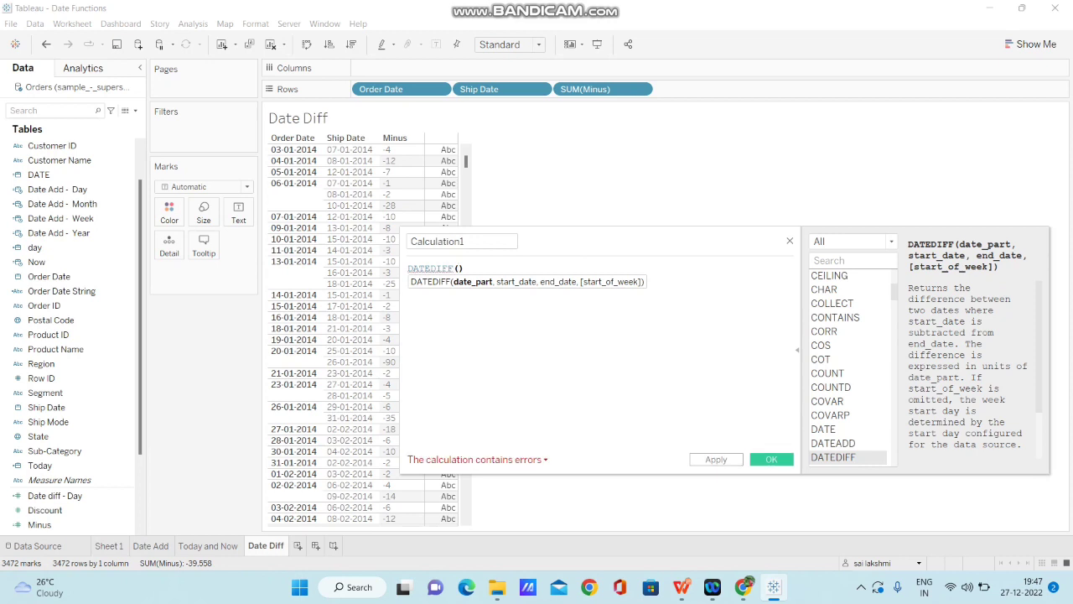
text(')
text(day)
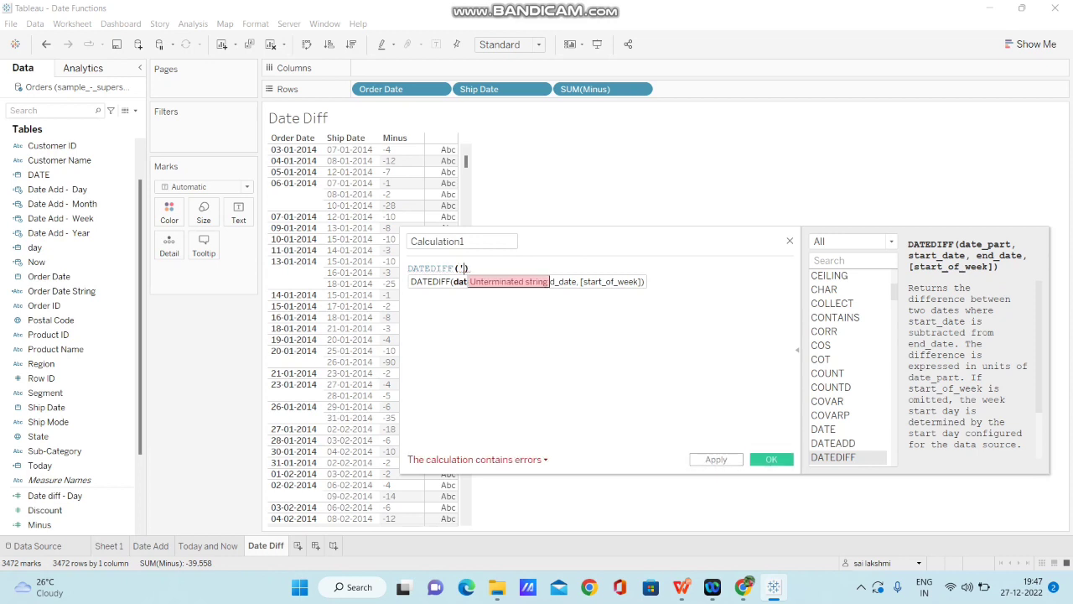
text(',)
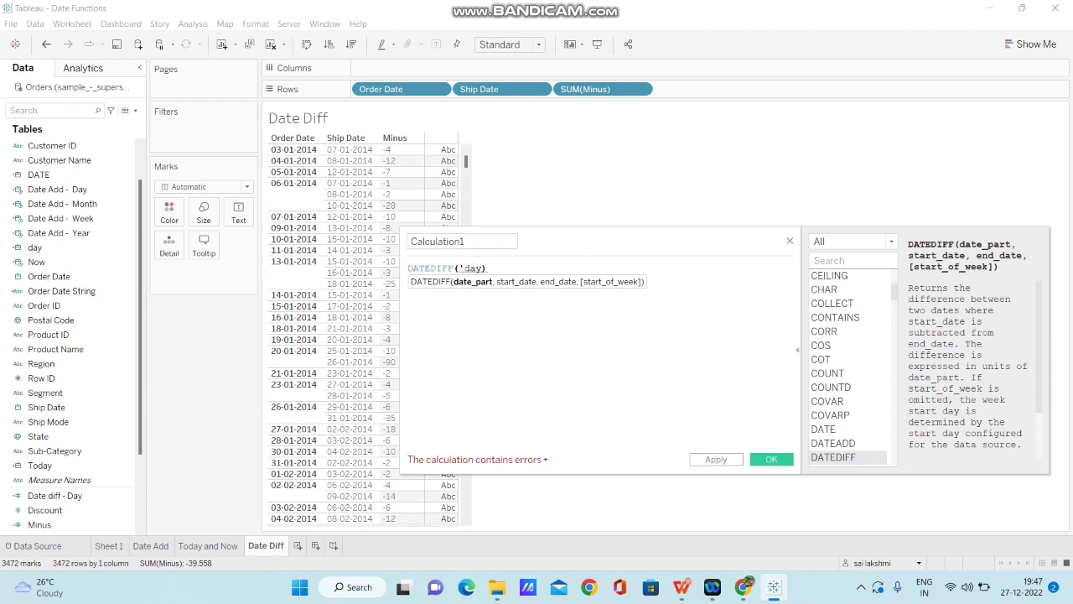
text([Order Date])
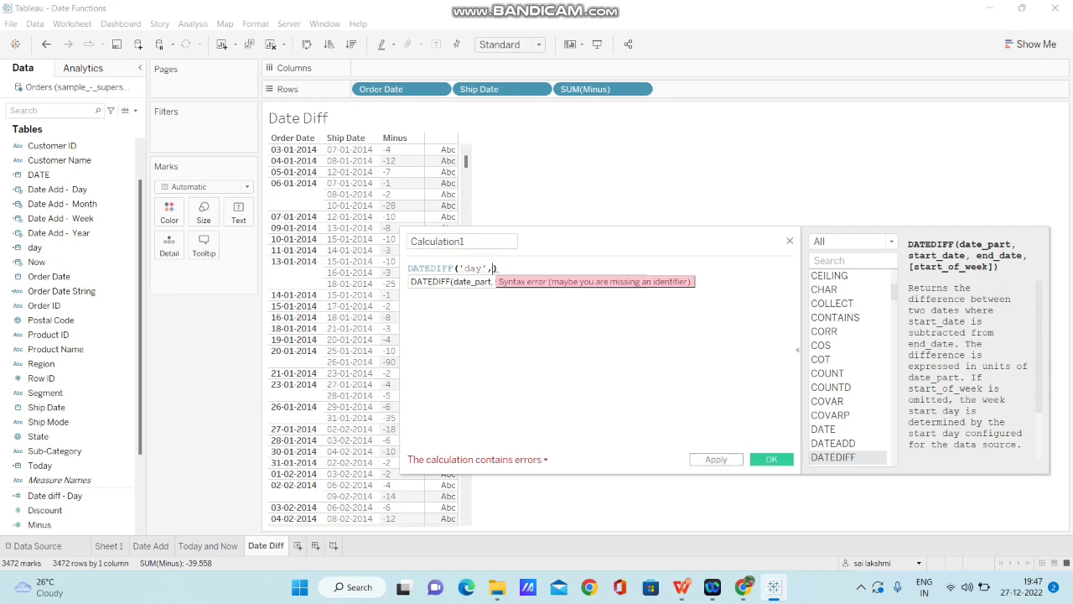
text(,[Ship Date])
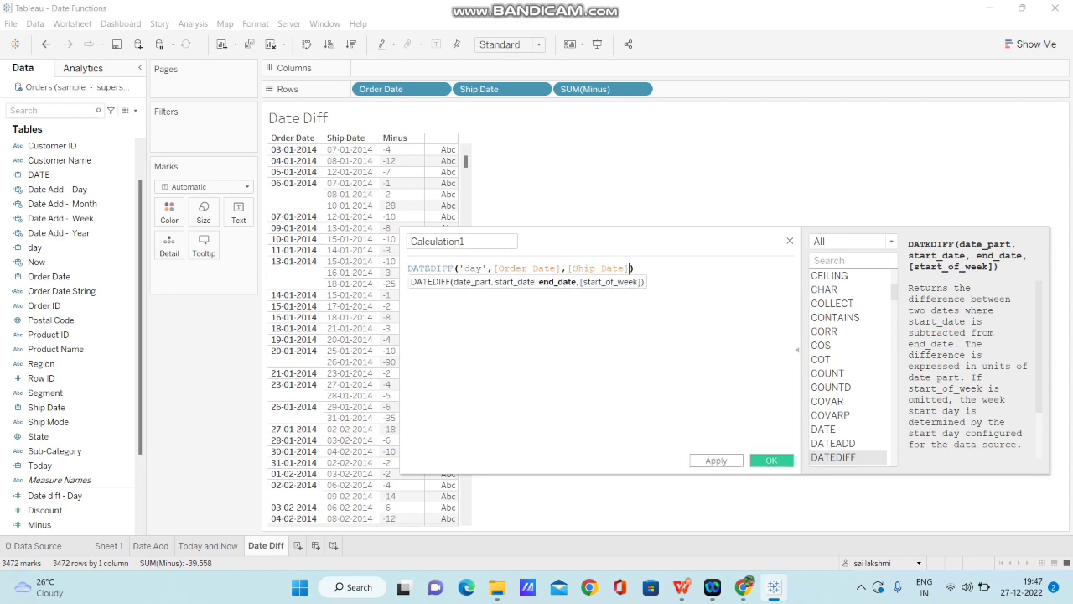
text())
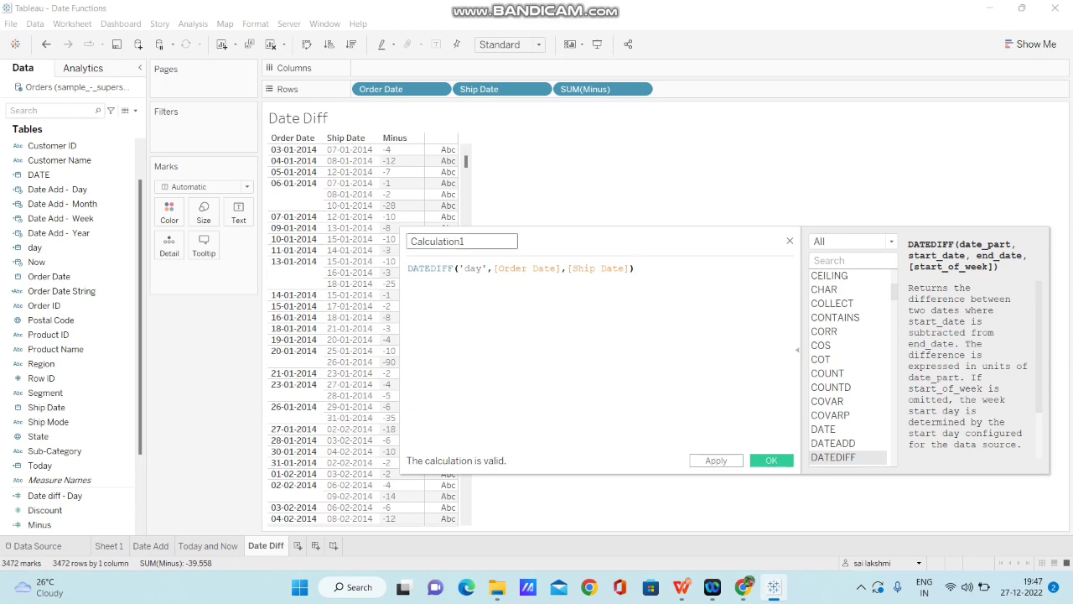
- Name the DATEDIFF calculation Datediff - Day and save it
click(480, 242)
key(BackSpace)
key(BackSpace)
key(BackSpace)
key(BackSpace)
key(BackSpace)
key(BackSpace)
key(BackSpace)
key(BackSpace)
key(BackSpace)
key(BackSpace)
key(BackSpace)
key(BackSpace)
text(Dat)
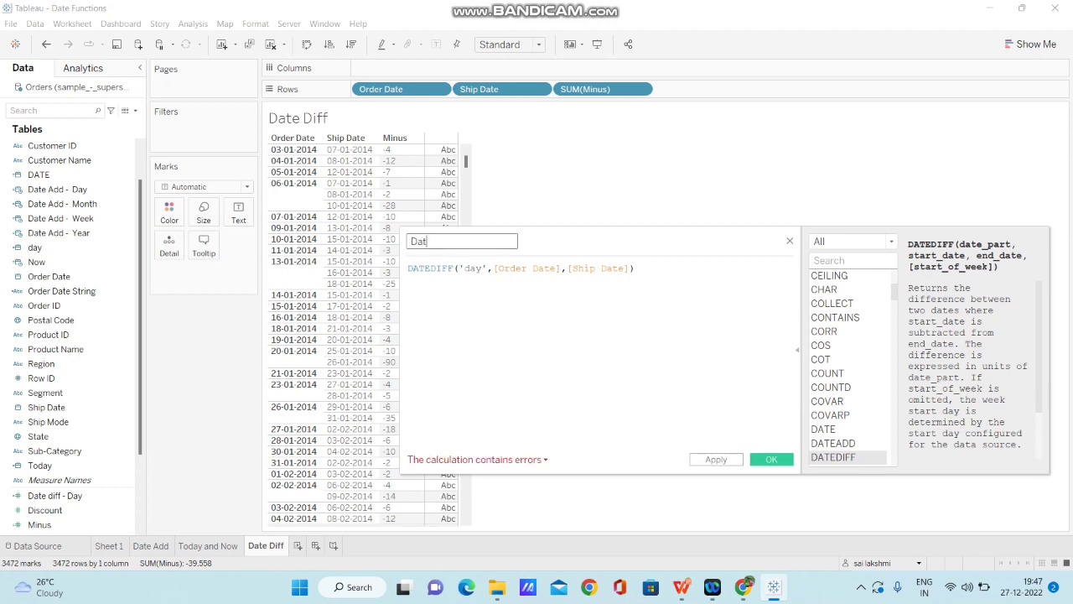
text(ediff - Day)
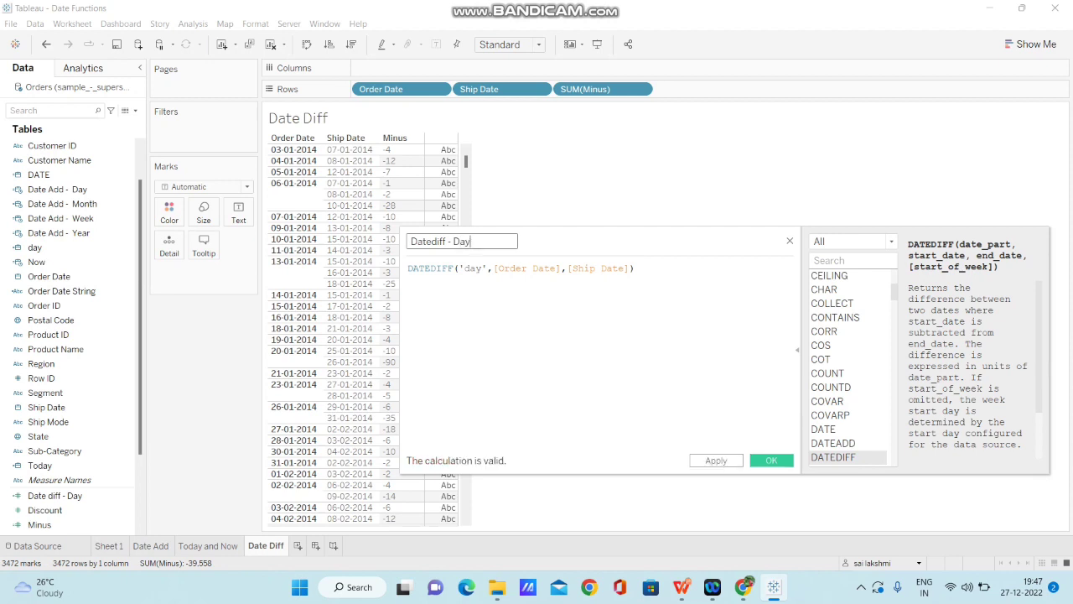
key(Return)
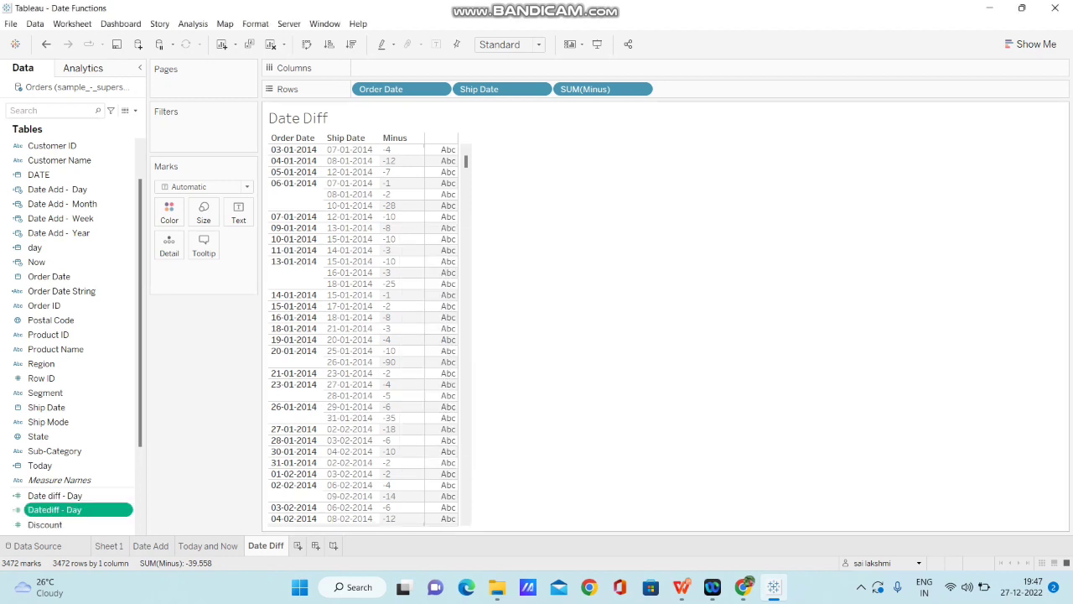
- Add the Datediff - Day field to Rows after Minus, make it discrete, and compare its values with the Minus column
mouse_move(54, 510)
mouse_down()
mouse_move(449, 265)
mouse_move(657, 89)
mouse_up()
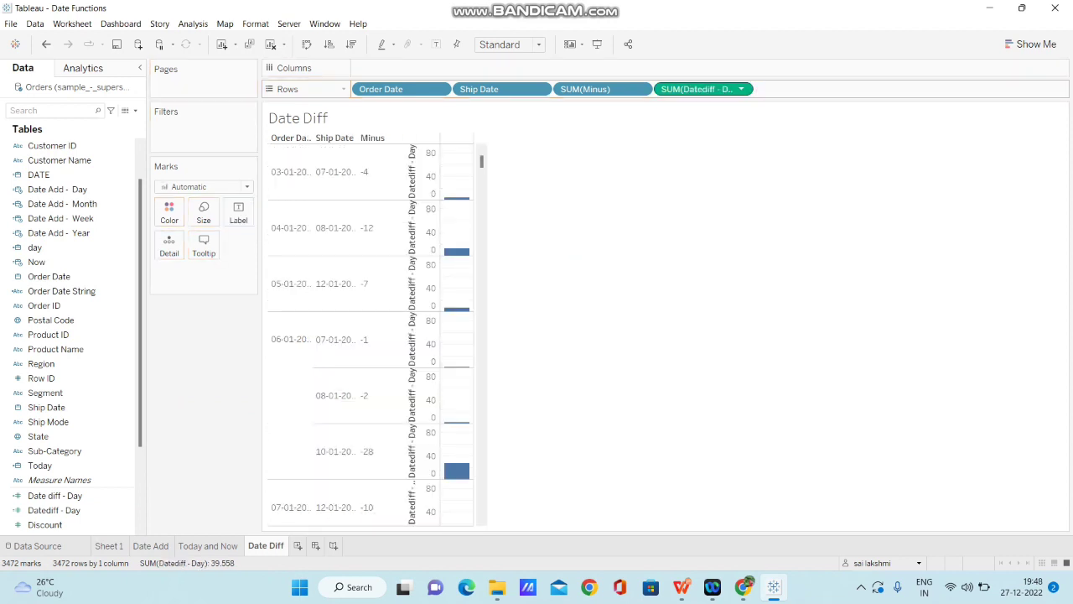
right_click(681, 88)
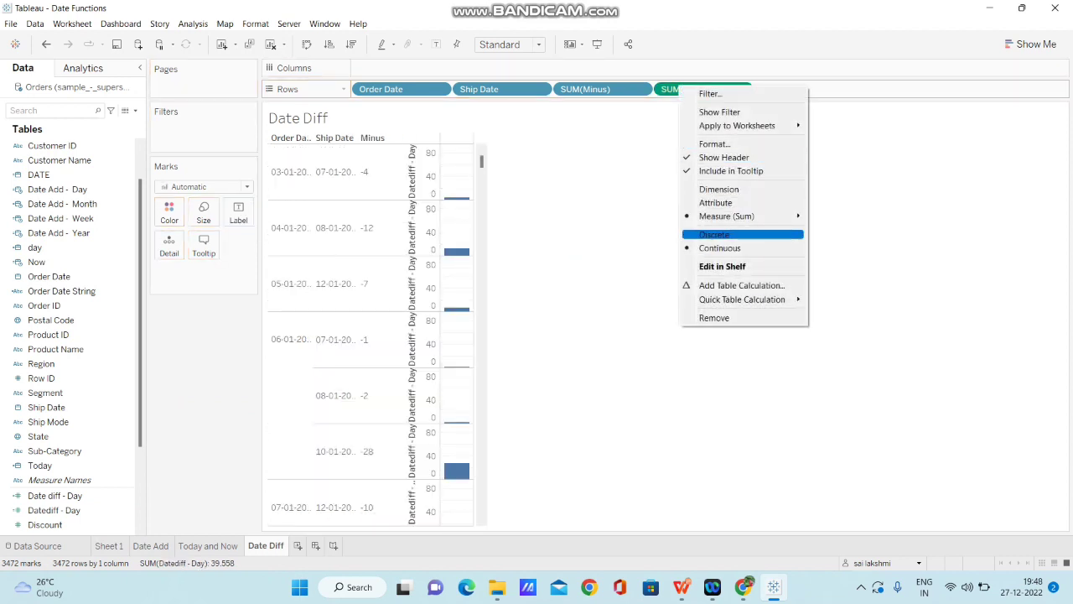
click(715, 235)
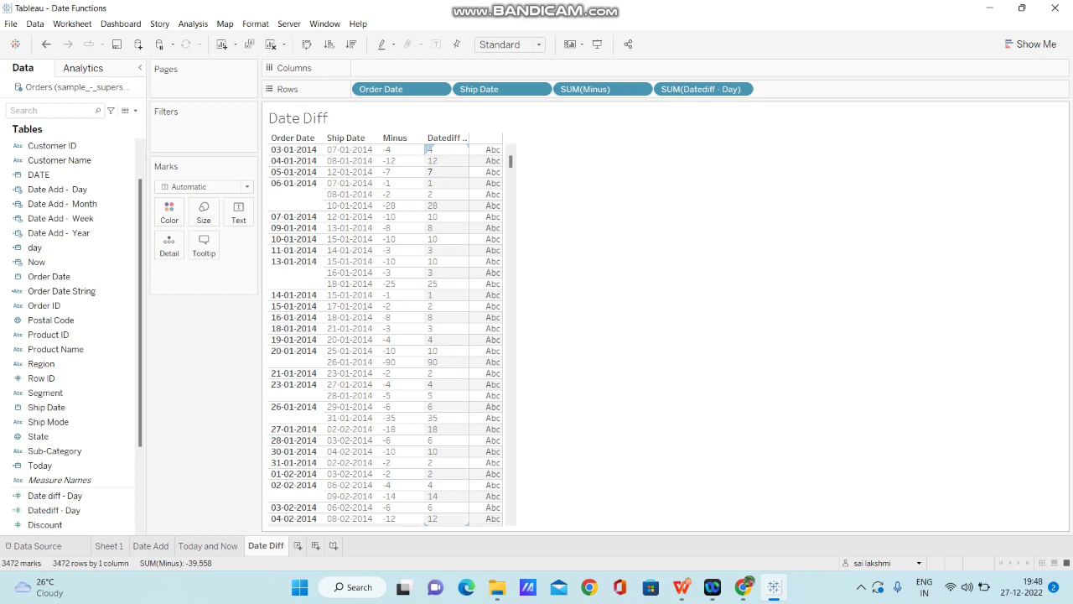
mouse_move(511, 161)
mouse_down()
mouse_move(510, 211)
mouse_move(511, 161)
mouse_up()
mouse_move(511, 161)
mouse_down()
mouse_move(511, 448)
mouse_move(511, 159)
mouse_up()
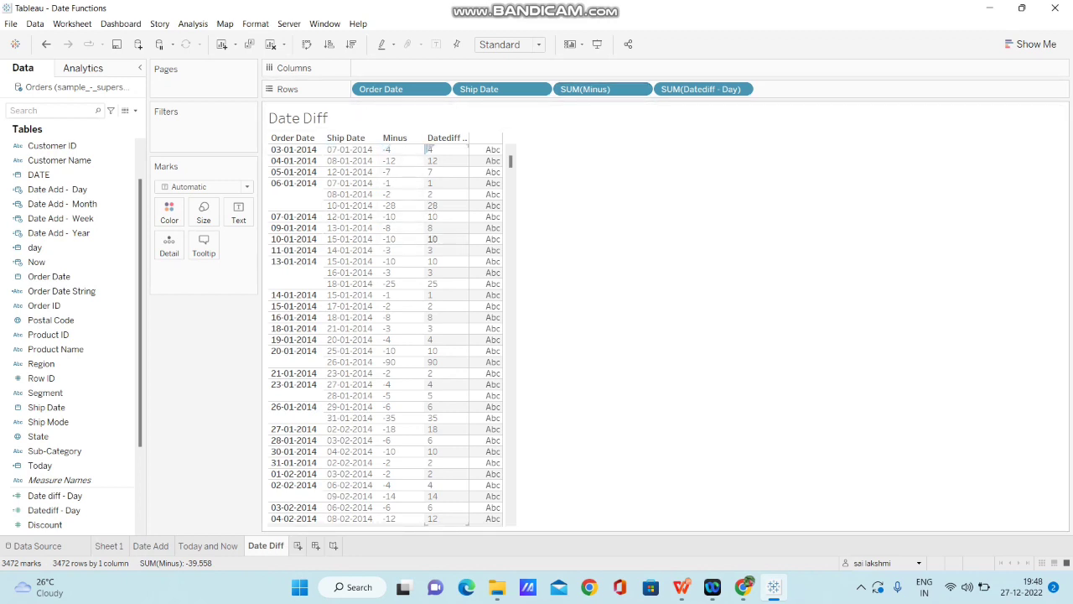
mouse_move(510, 162)
mouse_down()
mouse_move(511, 508)
mouse_move(510, 160)
mouse_up()
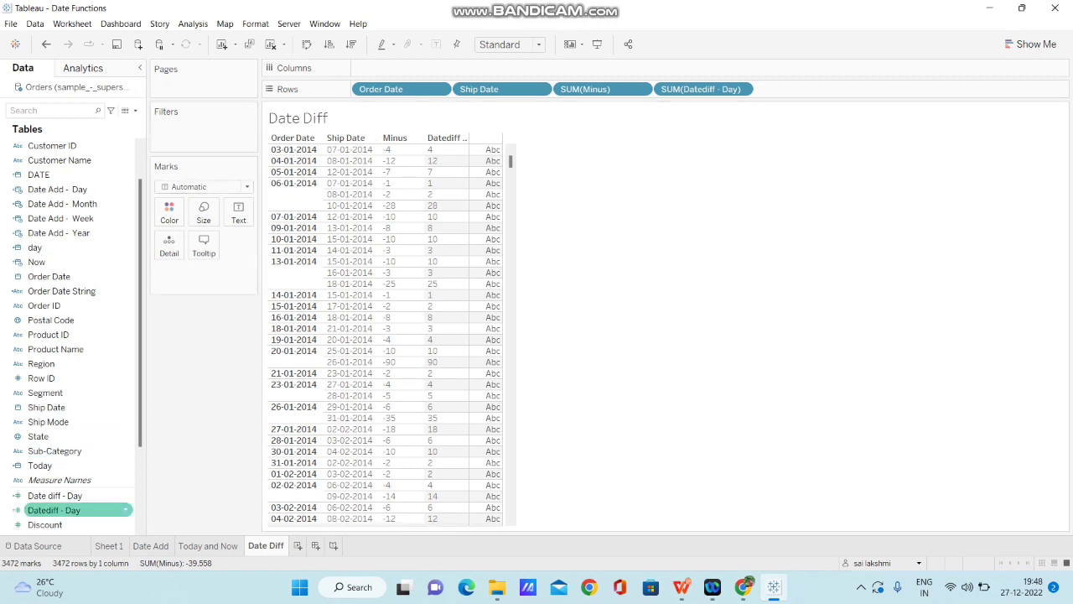
right_click(63, 510)
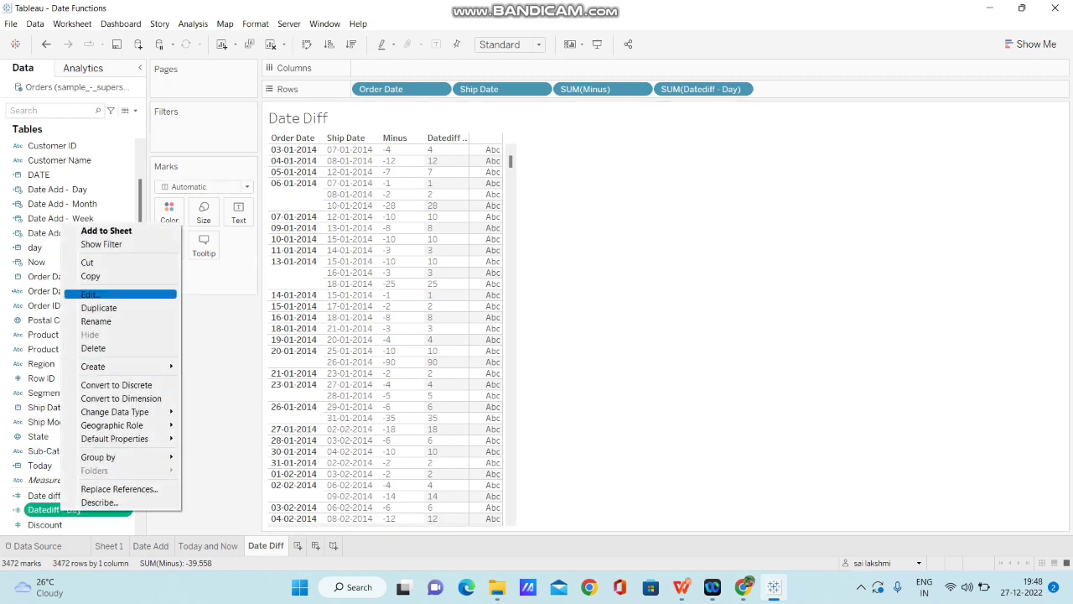
click(88, 294)
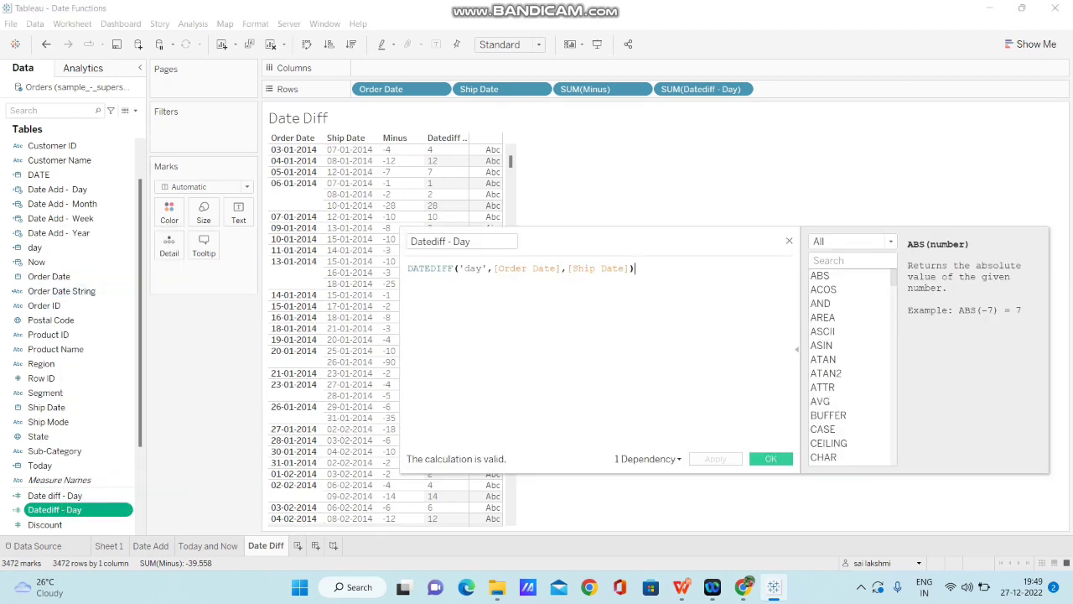
click(770, 459)
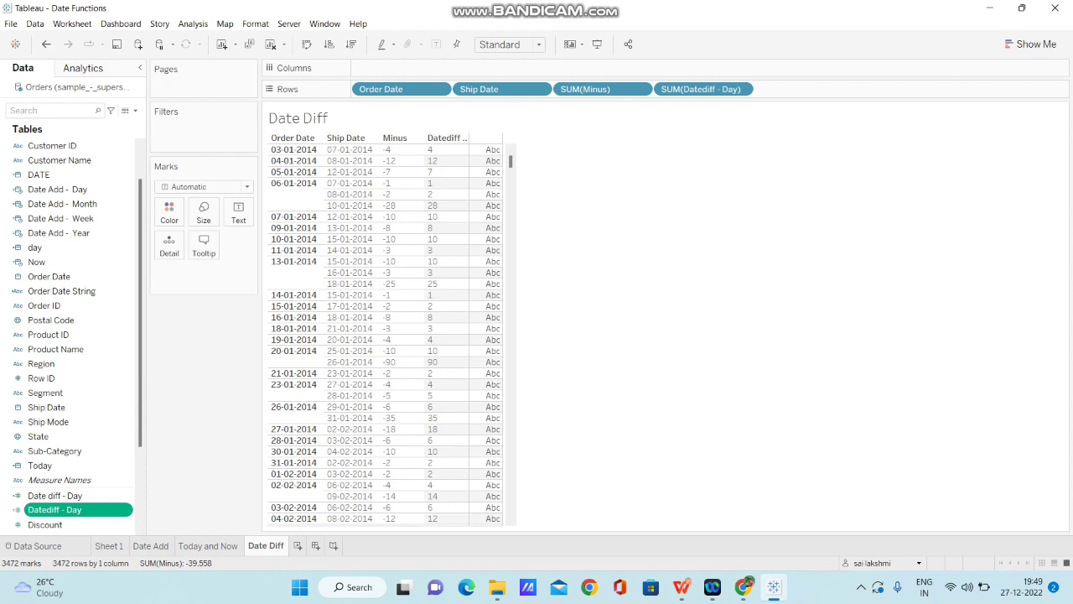
- Duplicate the Datediff - Day field and change the date part in the copy's formula to 'month'
right_click(118, 507)
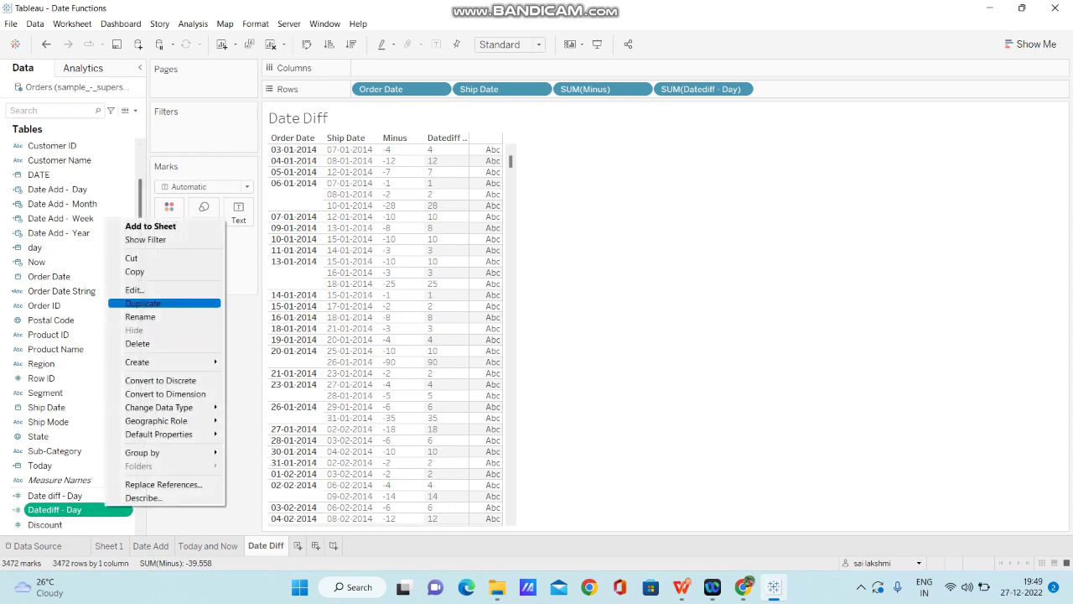
click(143, 303)
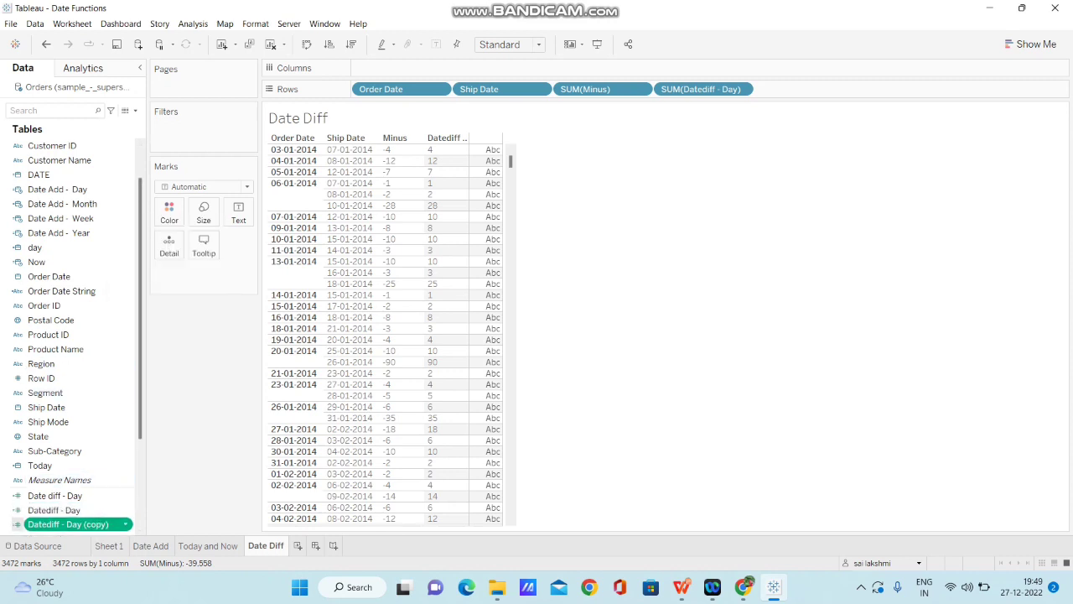
right_click(52, 524)
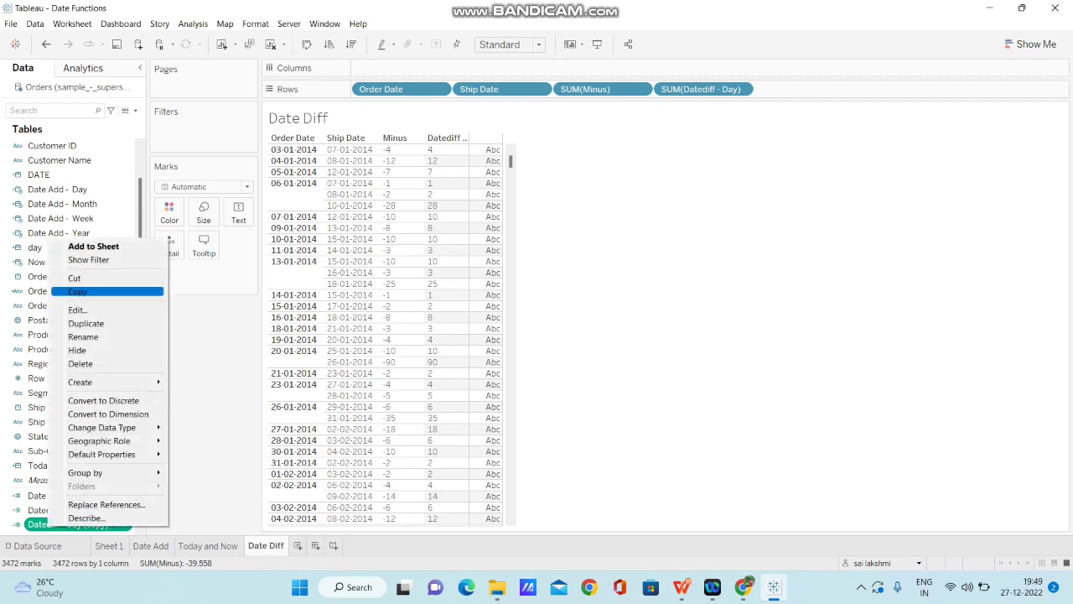
click(78, 309)
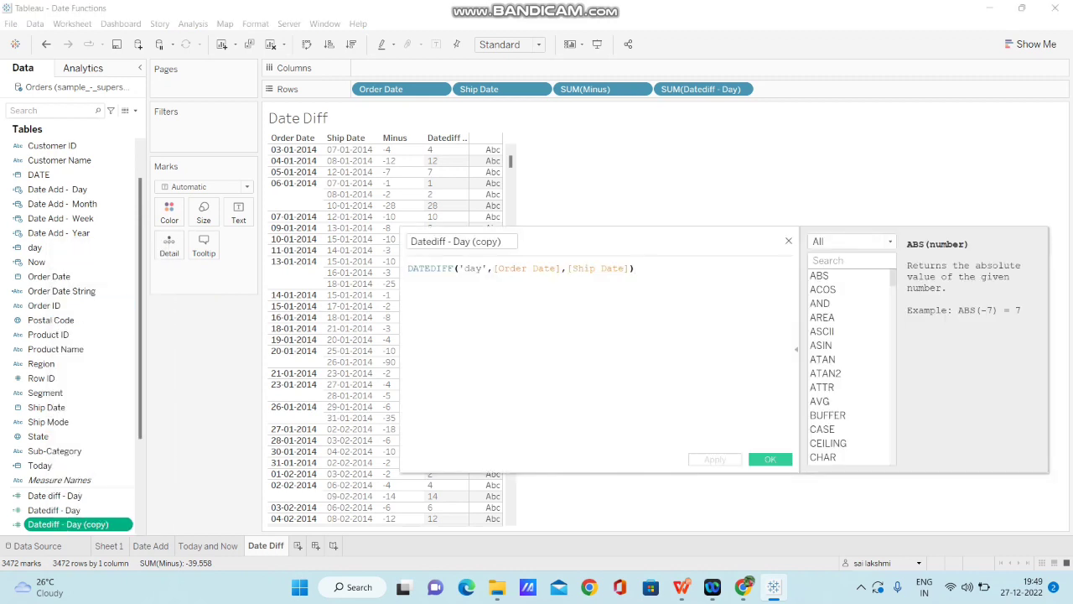
double_click(474, 268)
text(month)
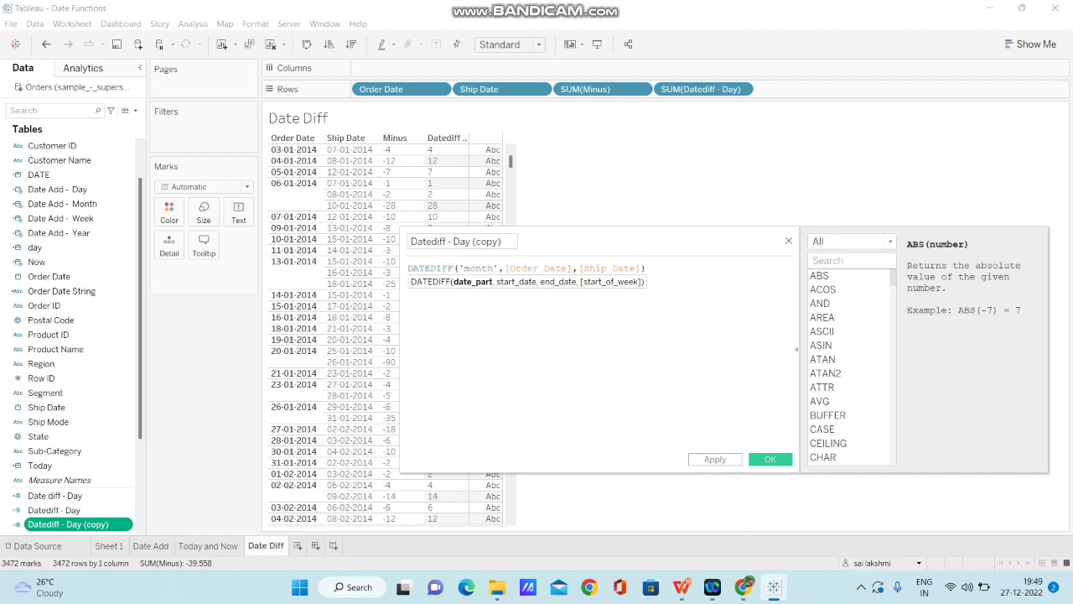
- Rename the duplicated calculation Datediff - Month and save it
click(503, 241)
key(BackSpace)
key(BackSpace)
key(BackSpace)
key(BackSpace)
key(BackSpace)
key(BackSpace)
key(BackSpace)
key(BackSpace)
key(BackSpace)
key(BackSpace)
text(Month)
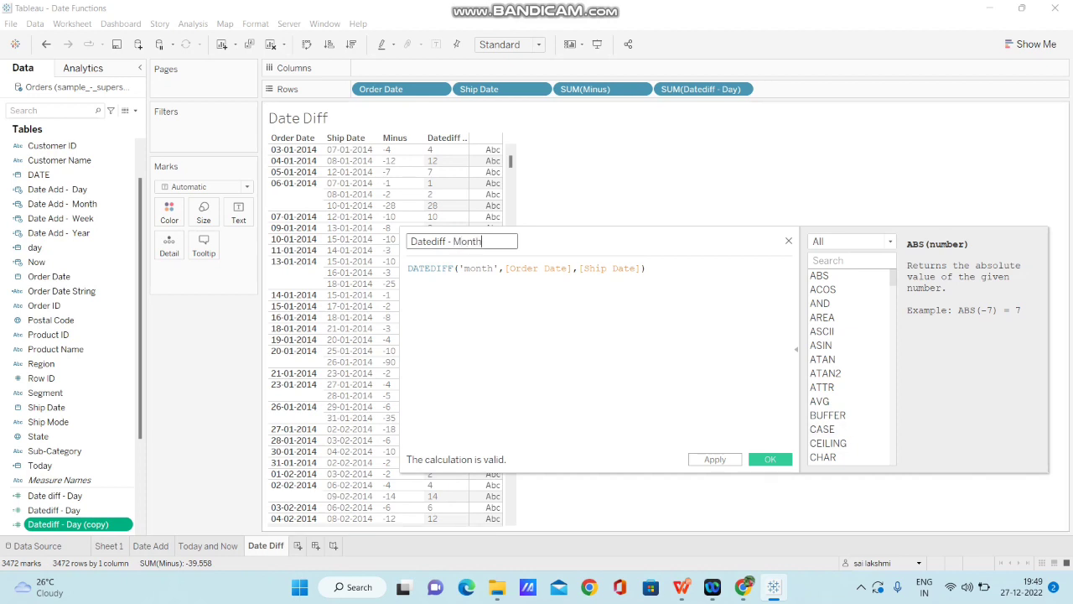
click(771, 460)
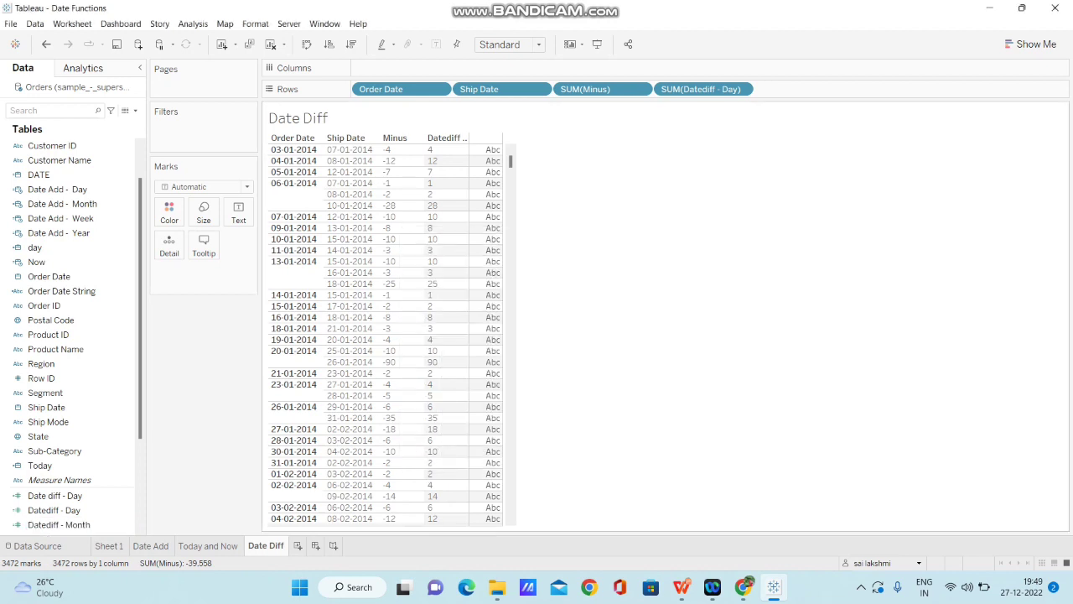
- Add the Datediff - Month field to Rows after Datediff - Day and make it discrete
drag(75, 524, 762, 89)
click(843, 89)
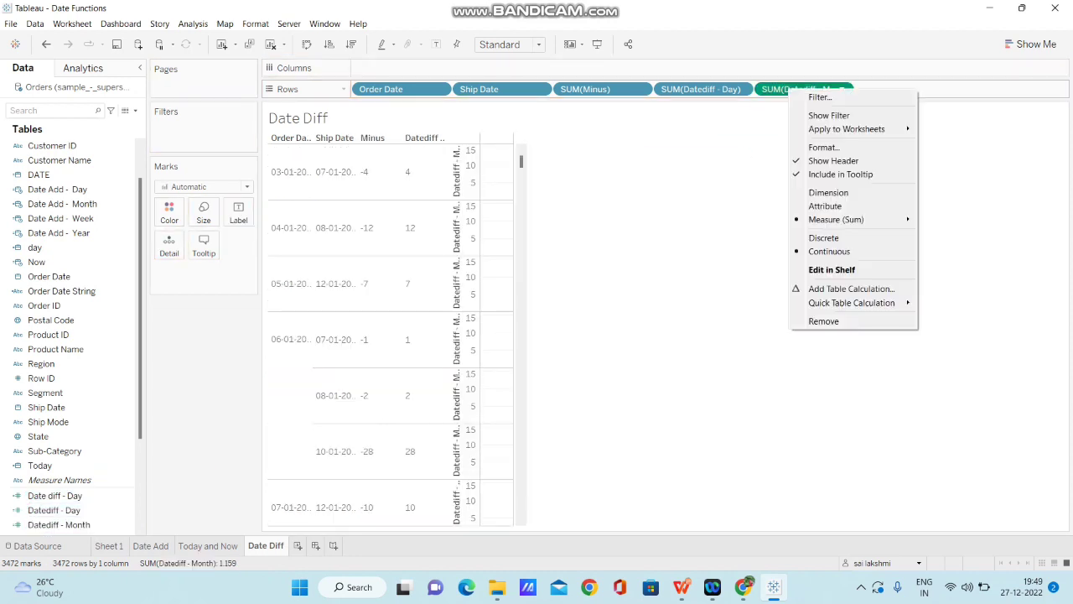
click(824, 237)
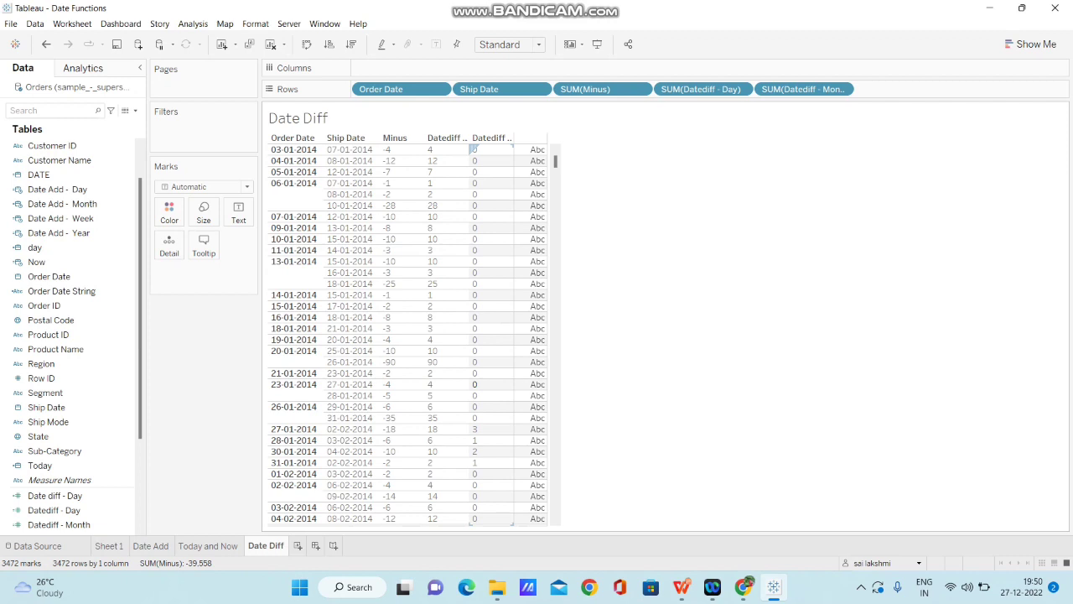
- Duplicate the Datediff - Month field and change the date part in the copy's formula to 'week'
click(58, 524)
right_click(74, 524)
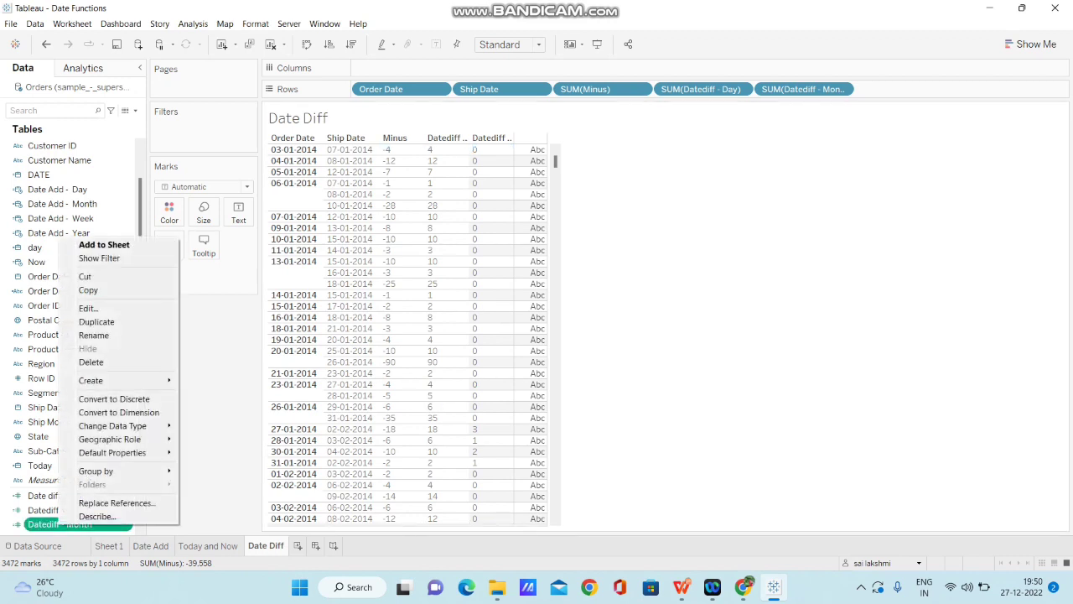
click(97, 321)
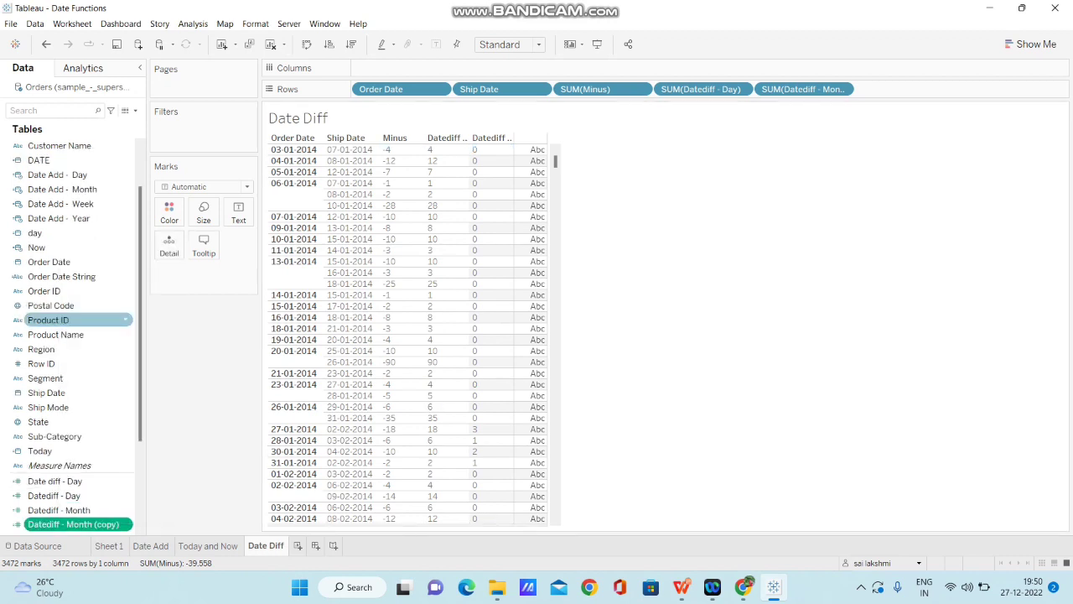
right_click(109, 524)
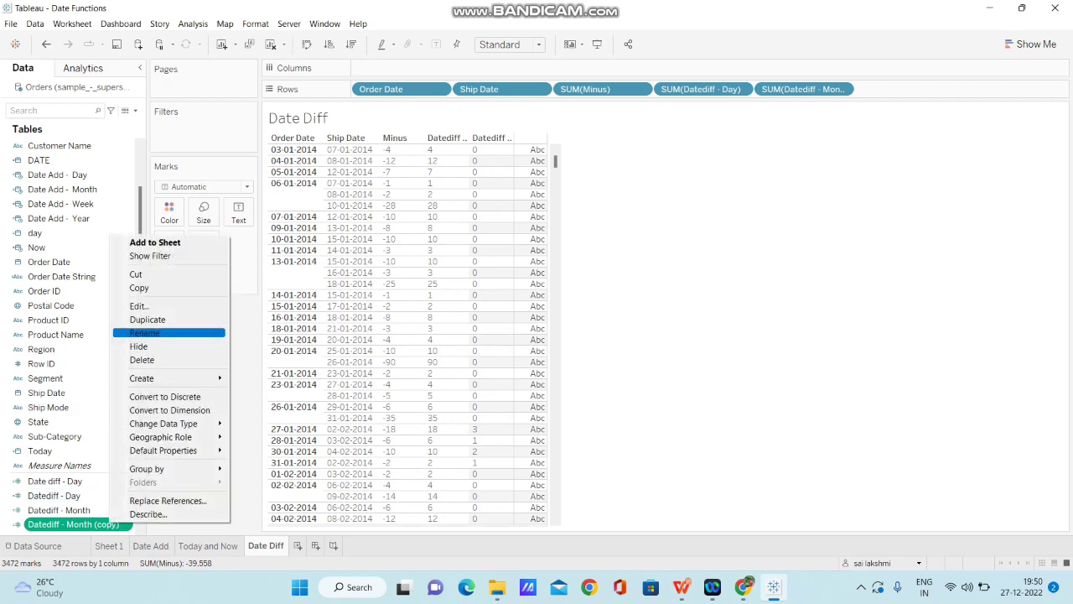
click(139, 306)
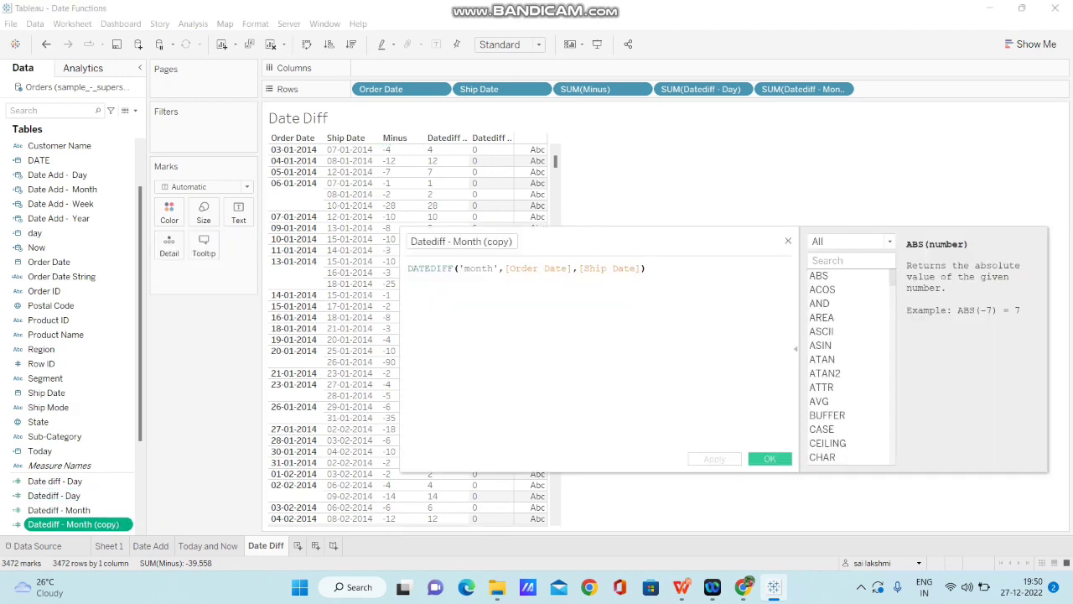
double_click(479, 269)
text(week)
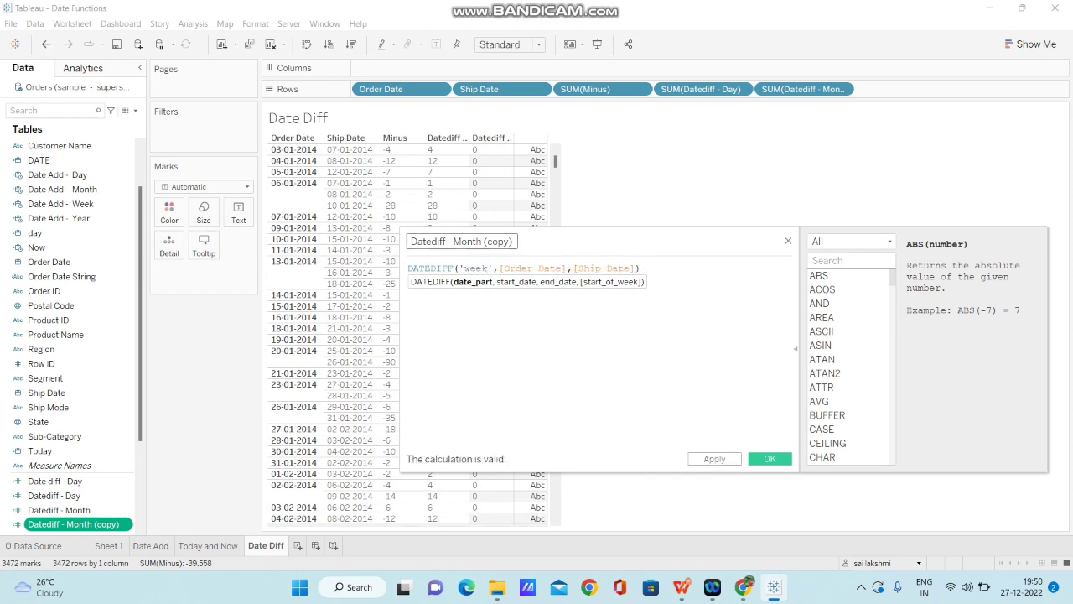
- Rename the copied month calculation Datediff - Week and save it
click(514, 242)
key(BackSpace)
key(BackSpace)
key(BackSpace)
key(BackSpace)
key(BackSpace)
key(BackSpace)
key(BackSpace)
key(BackSpace)
key(BackSpace)
key(BackSpace)
key(BackSpace)
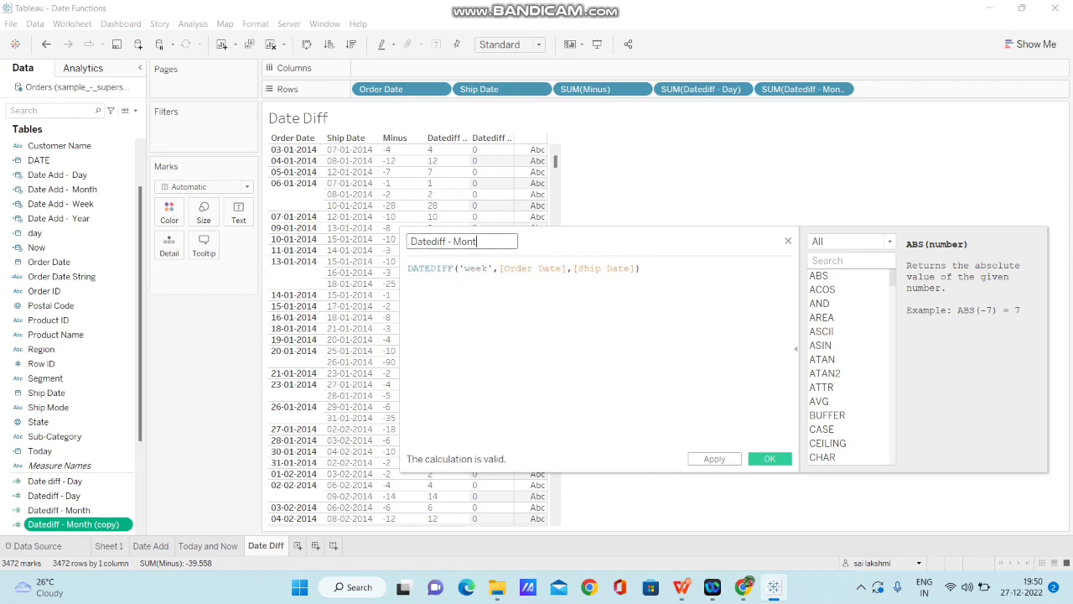
key(BackSpace)
text(Week)
click(769, 459)
- Duplicate the Datediff - Week field and change the date part in the copy's formula to 'year'
right_click(94, 524)
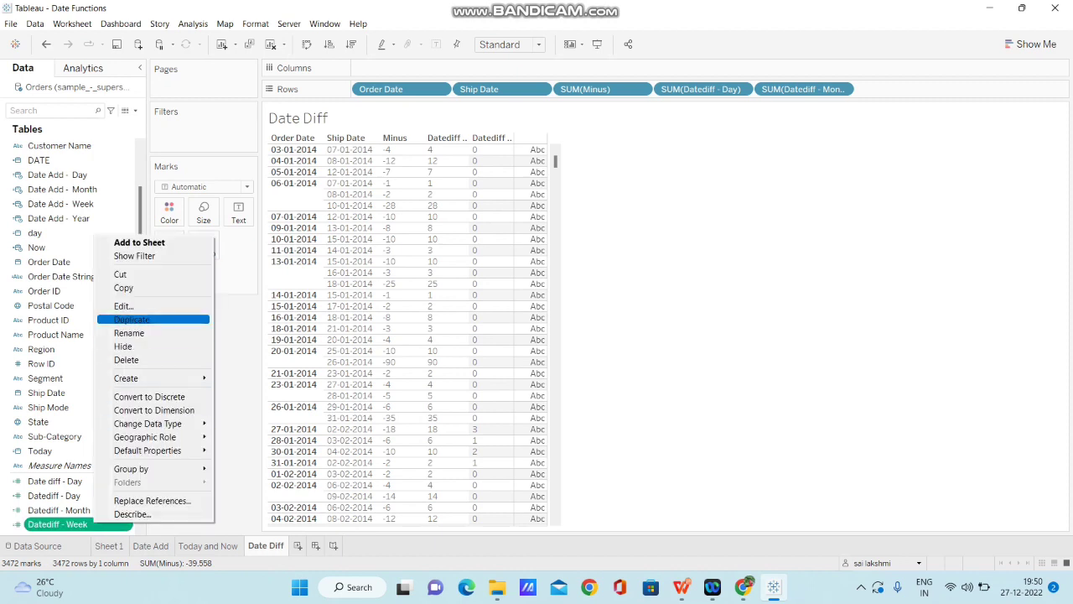
click(132, 319)
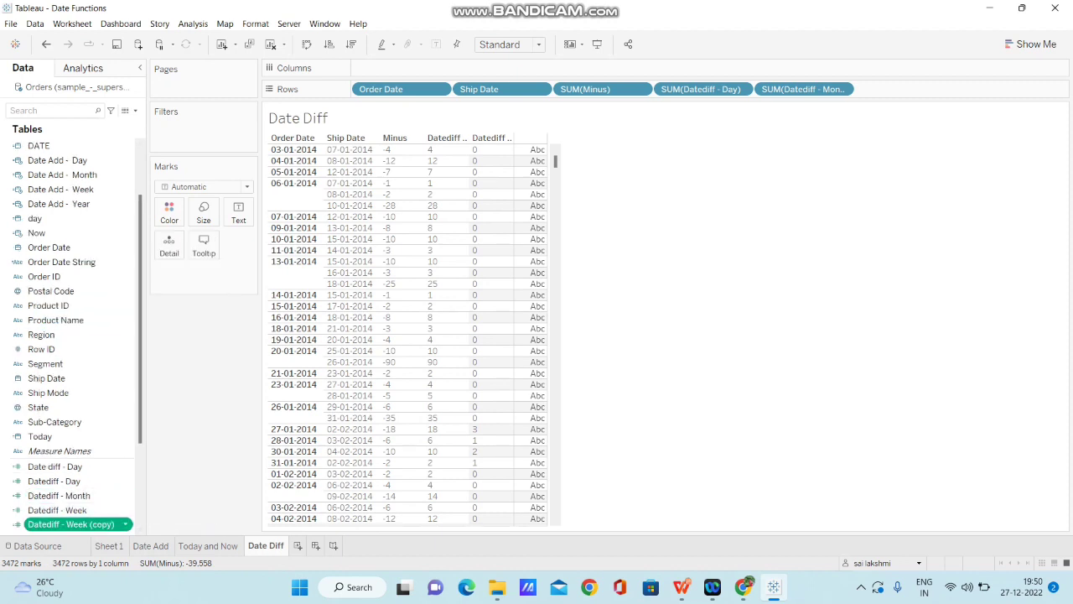
right_click(112, 523)
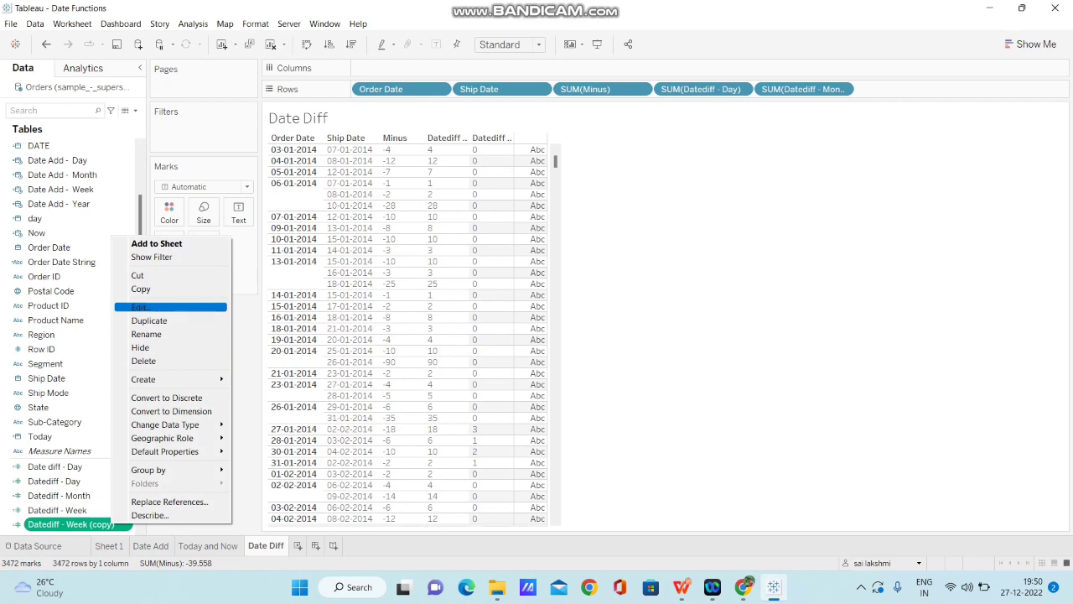
click(141, 307)
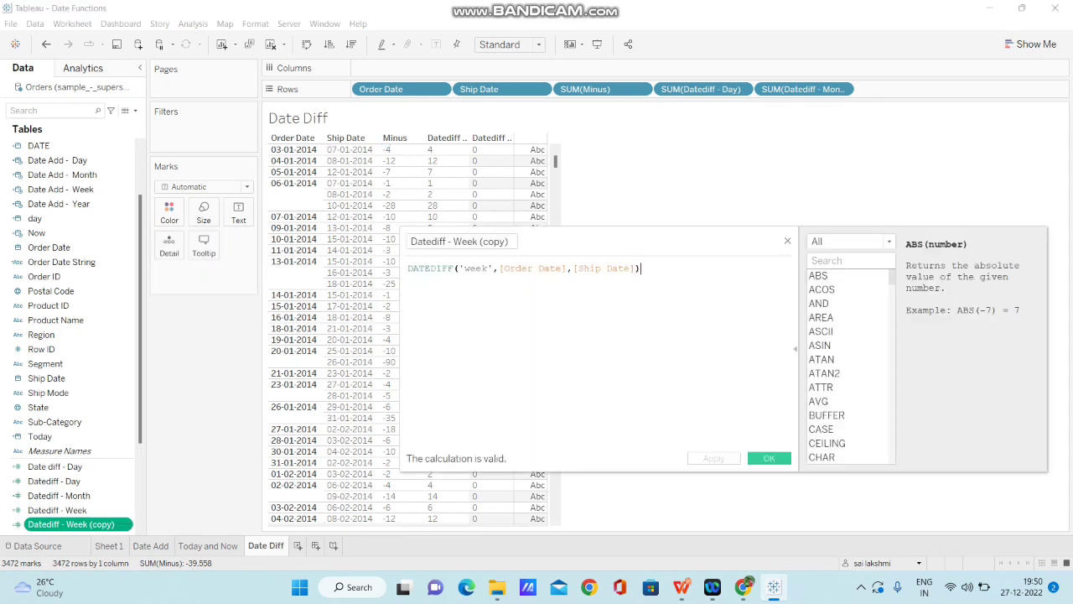
double_click(476, 268)
text(year)
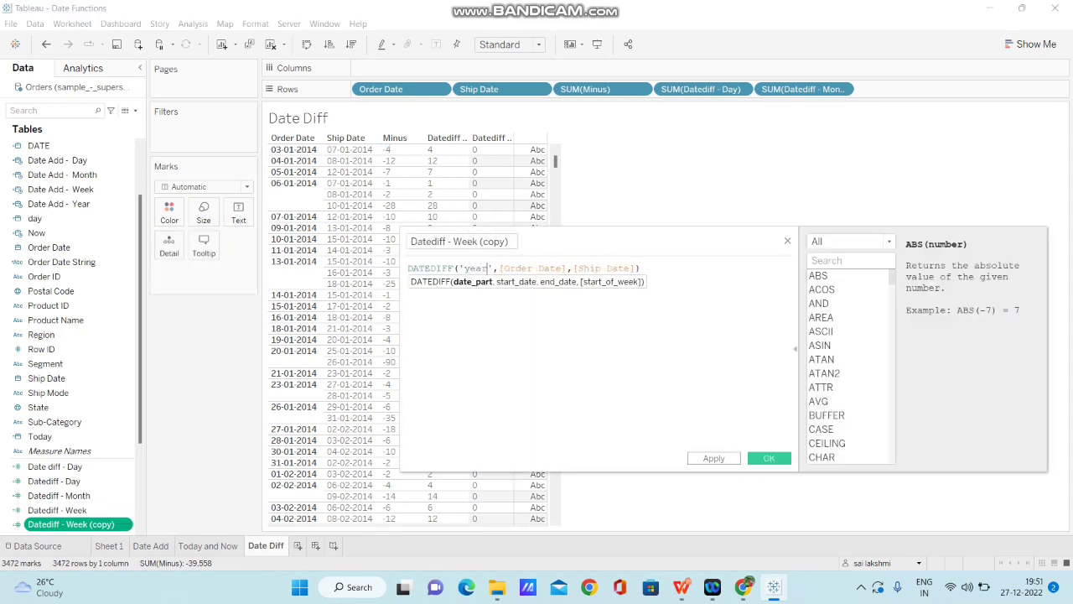
- Rename the copied week calculation Datediff - Year and save it
click(510, 241)
key(BackSpace)
key(BackSpace)
key(BackSpace)
key(BackSpace)
key(BackSpace)
key(BackSpace)
key(BackSpace)
key(BackSpace)
key(BackSpace)
key(BackSpace)
key(BackSpace)
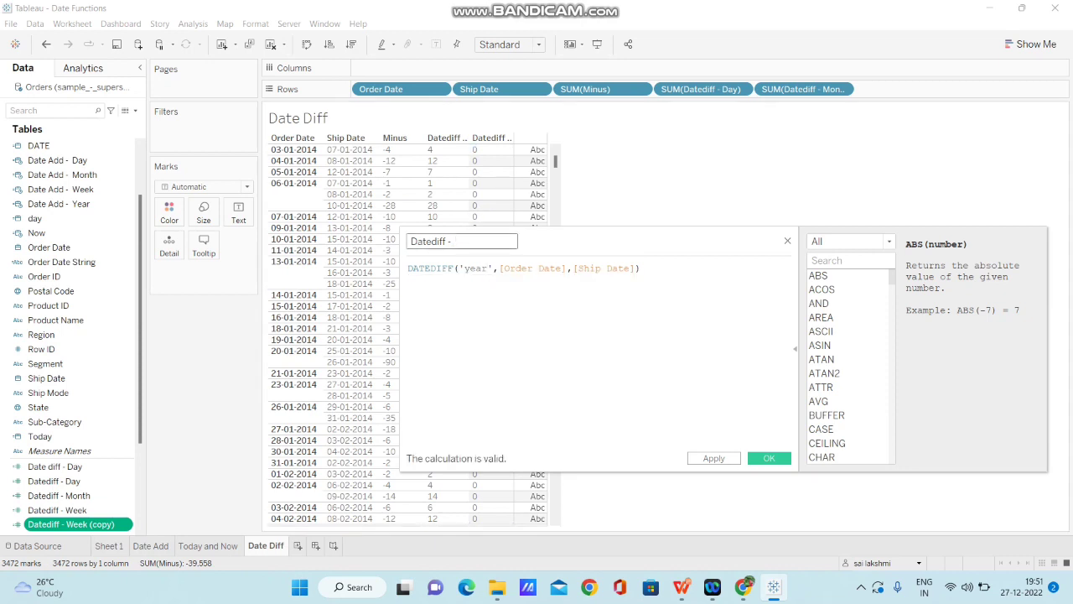
text(Year)
click(769, 458)
- Add Datediff - Week and Datediff - Year to Rows as discrete fields, and place Datediff - Week before Datediff - Month
drag(57, 510, 897, 89)
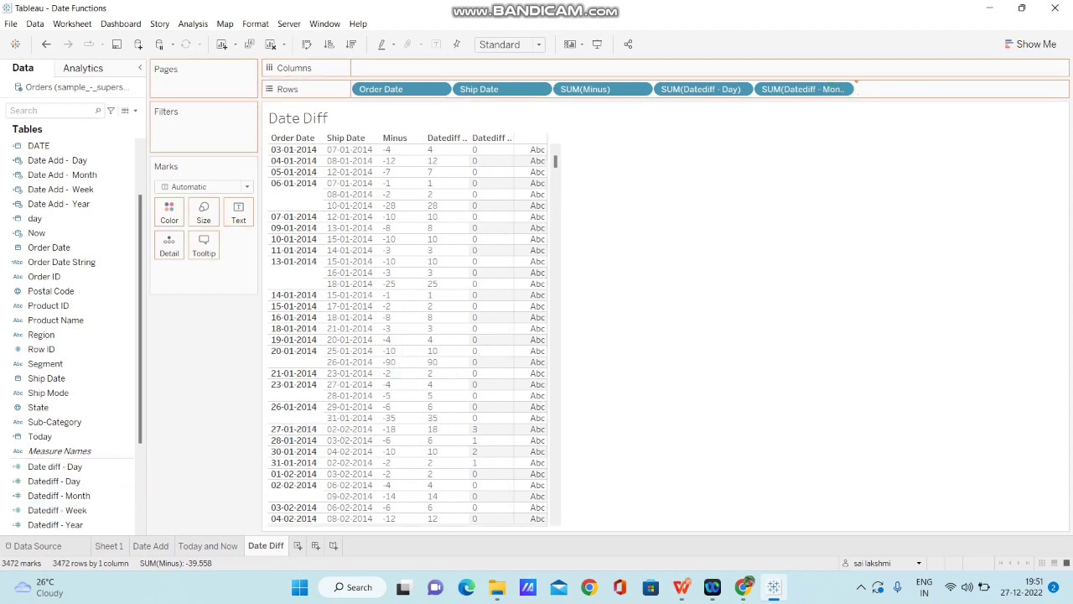
drag(55, 524, 1011, 89)
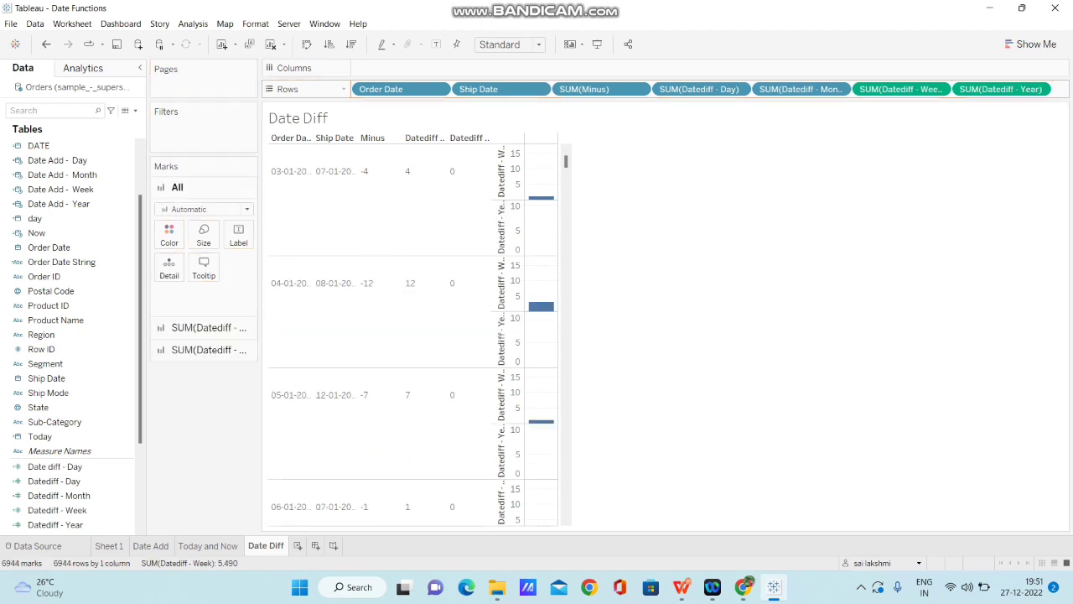
click(940, 89)
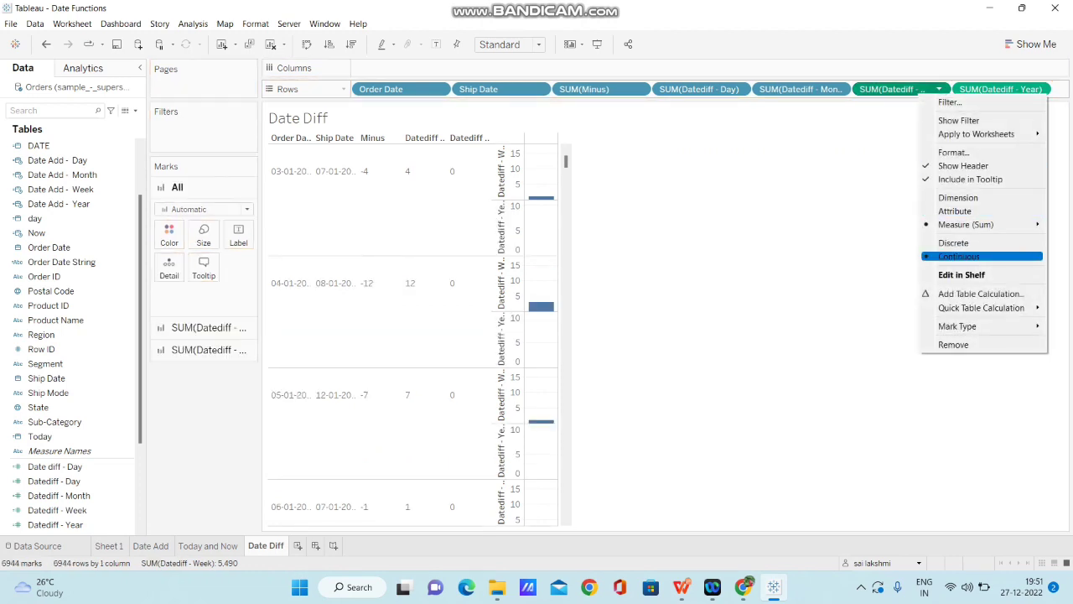
click(954, 242)
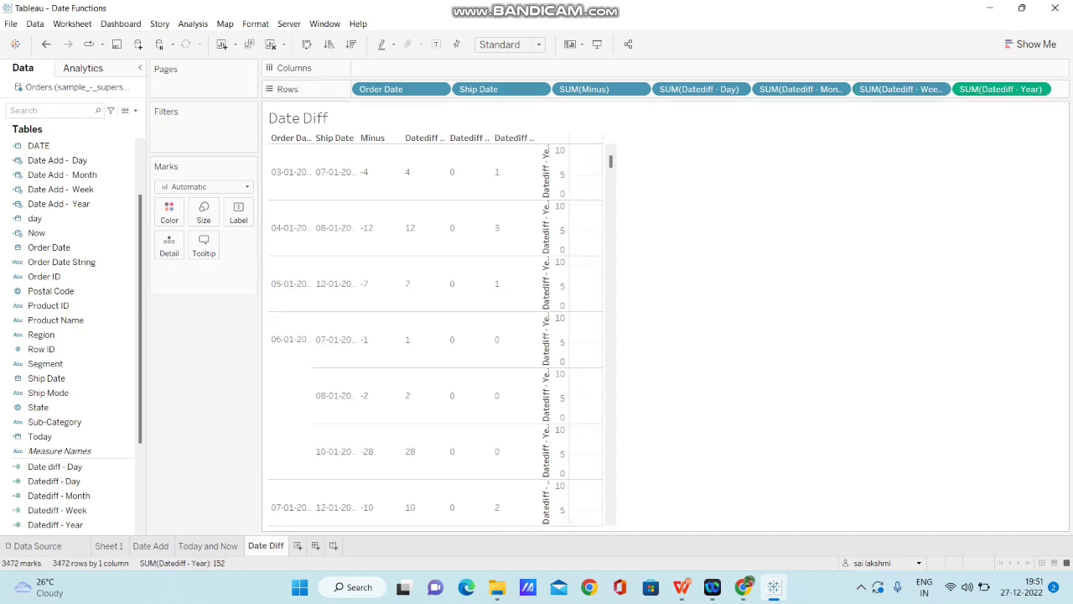
click(1039, 89)
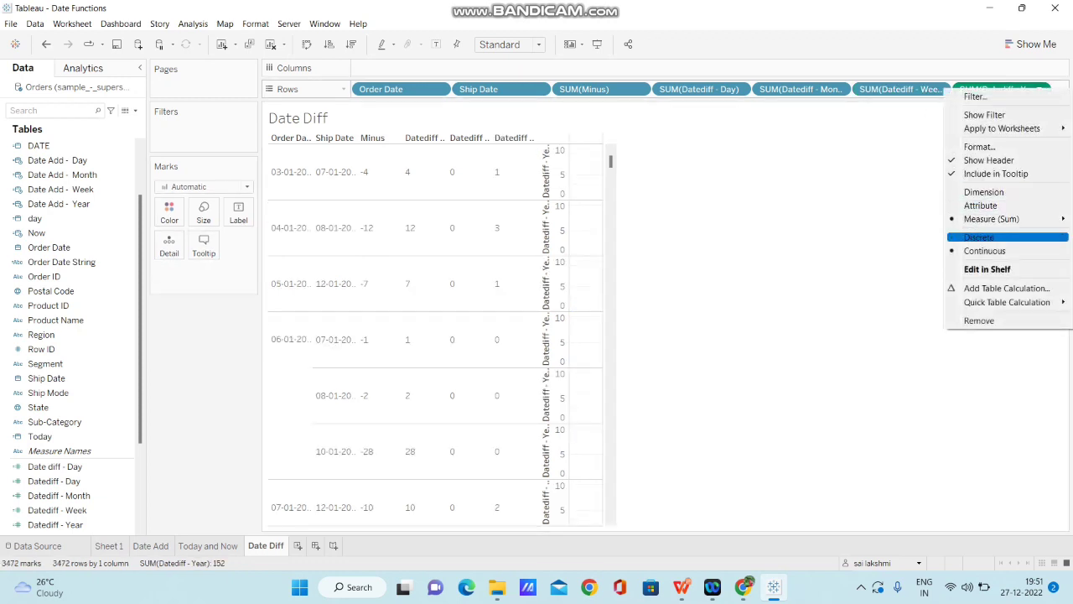
click(979, 237)
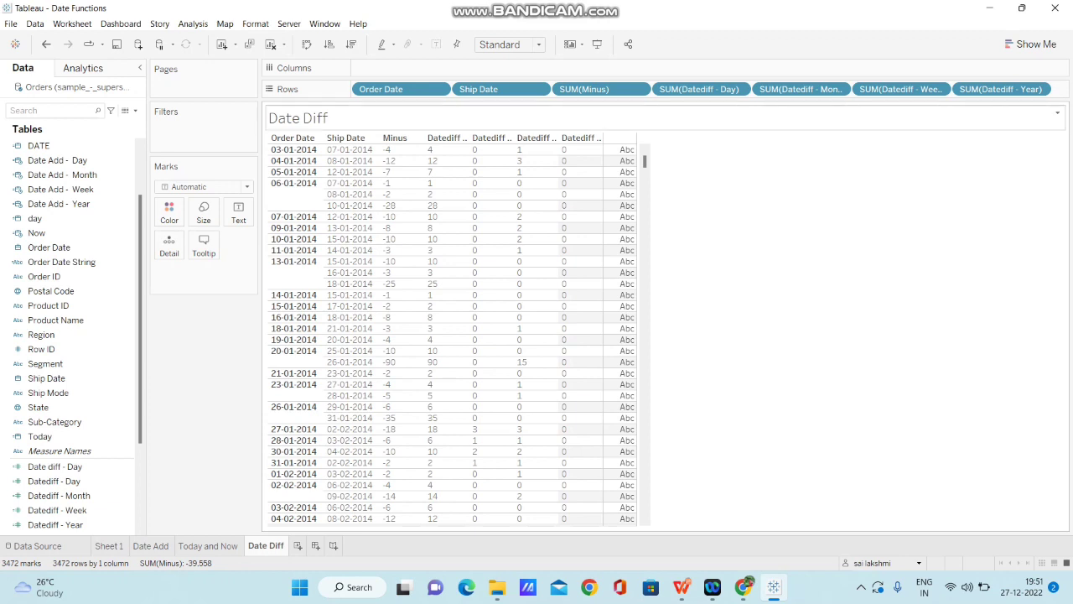
drag(901, 89, 786, 89)
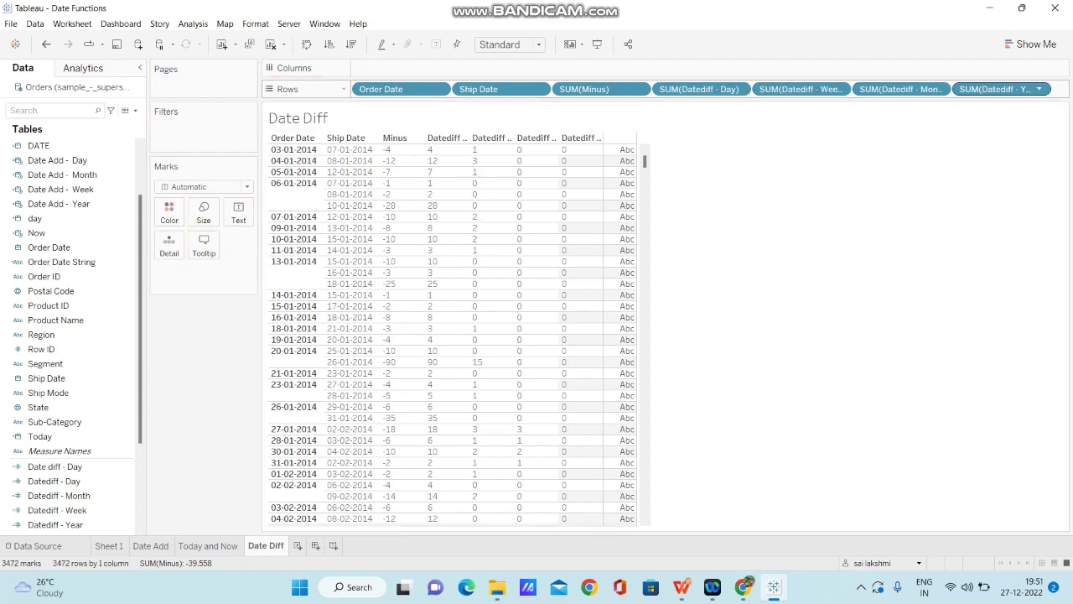